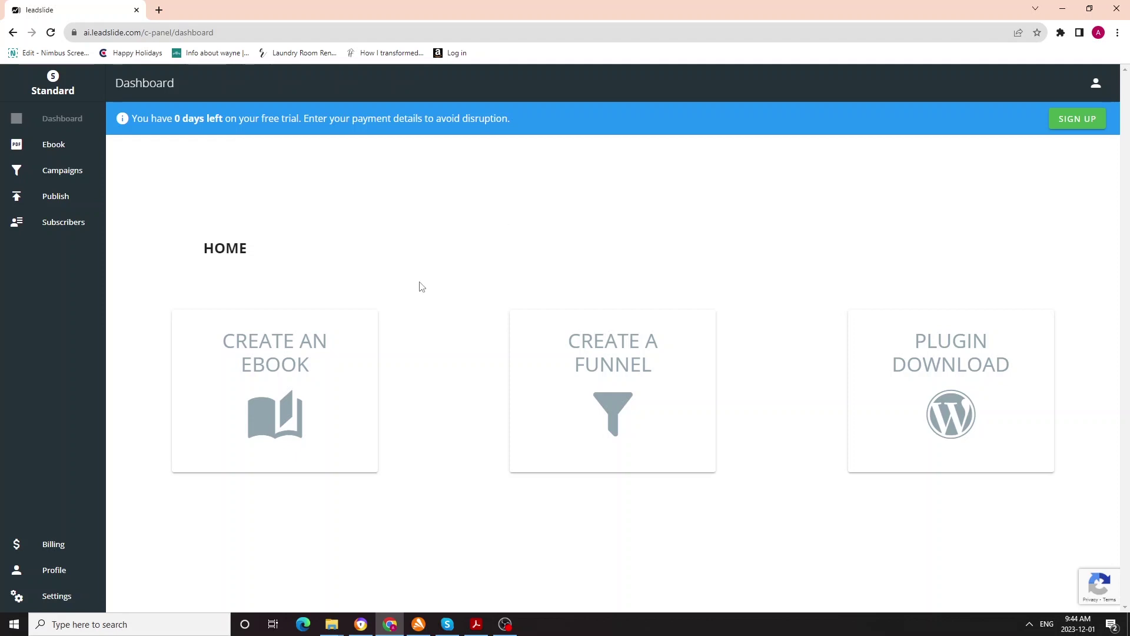
Step: Generate a new ebook with the AI Ebook Creator from the description "30 day running plan for sprinters"
{"action": "left_click", "coordinate": [336, 375]}
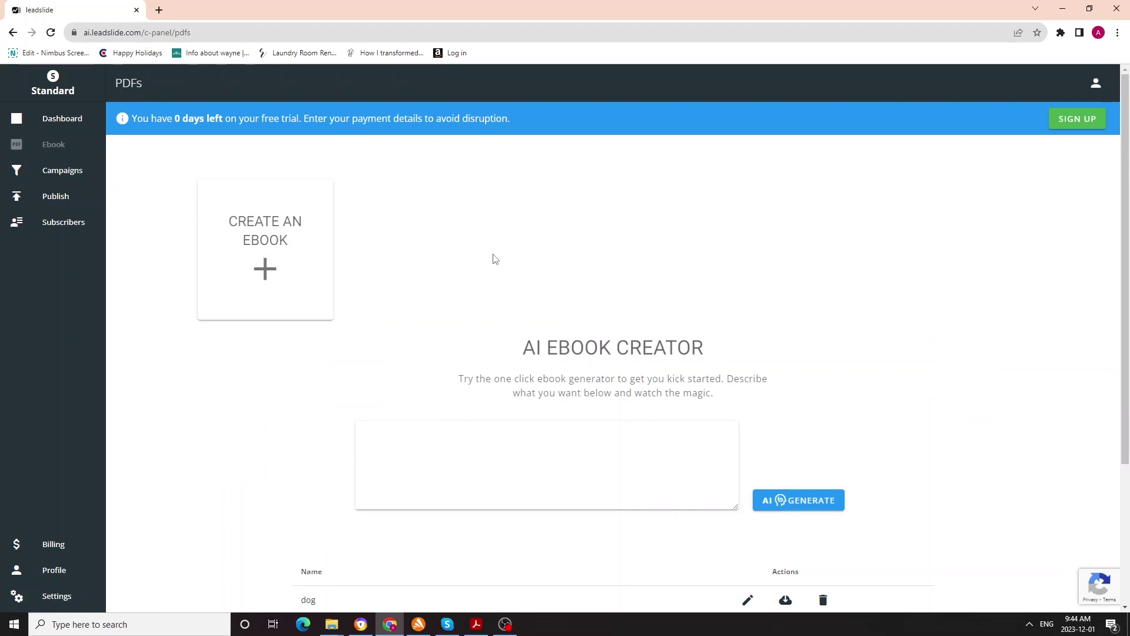
{"action": "left_click", "coordinate": [475, 436]}
{"action": "type", "text": "30 day running plan for sp"}
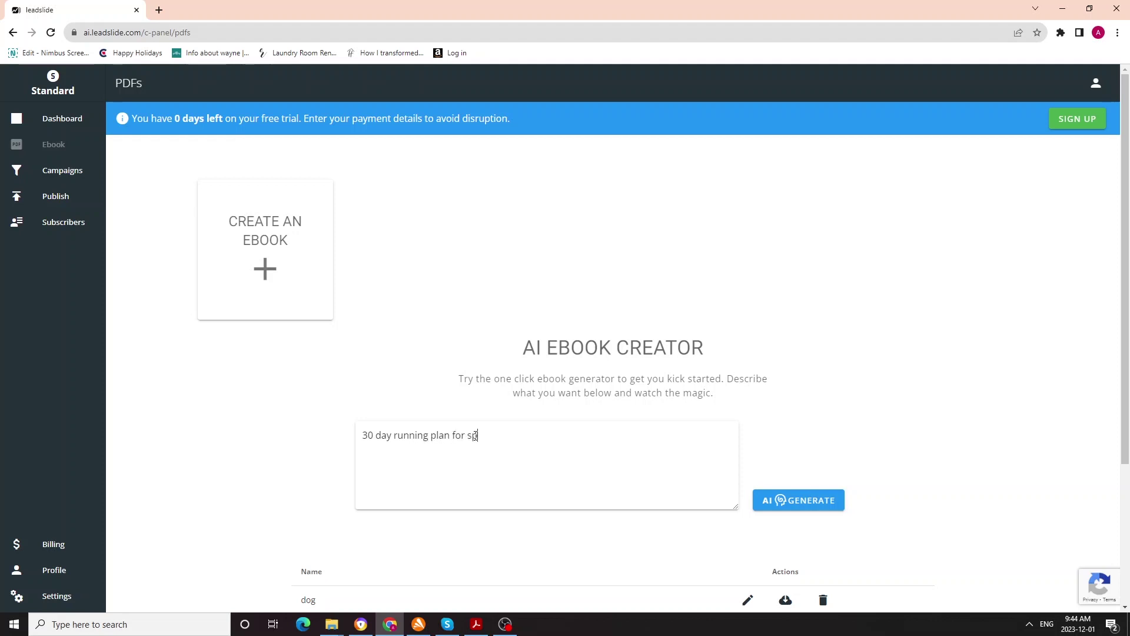
{"action": "type", "text": "rinters"}
{"action": "left_click", "coordinate": [808, 502]}
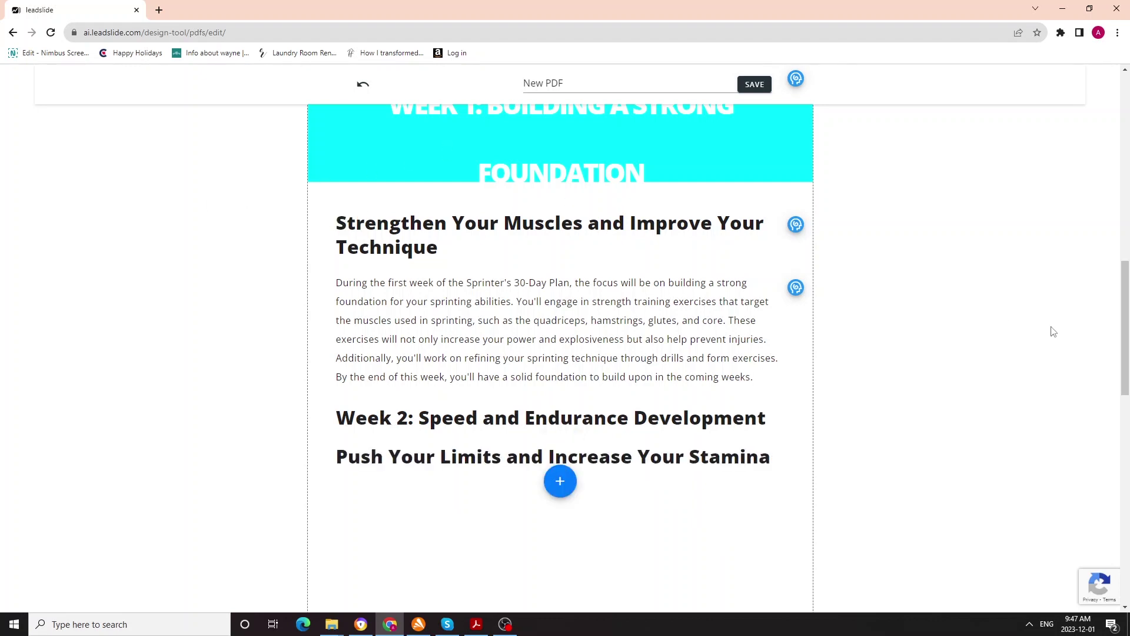
Step: Review all pages of the generated ebook, from the cover and introduction to the last weekly section
{"action": "scroll", "coordinate": [964, 297], "scroll_direction": "down", "scroll_amount": 5}
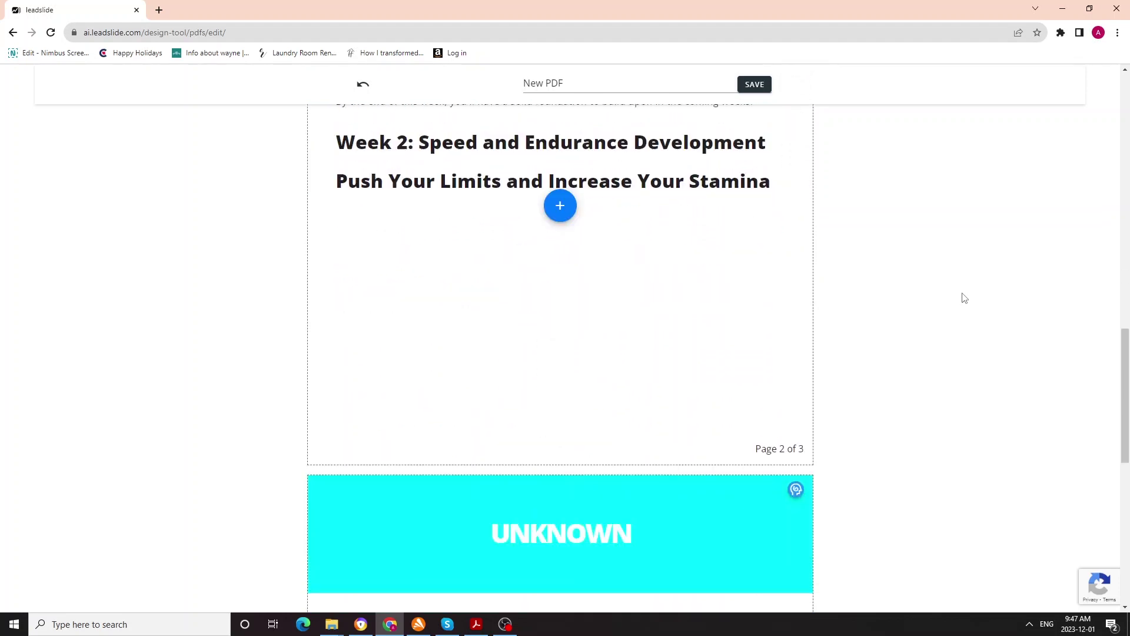
{"action": "scroll", "coordinate": [964, 297], "scroll_direction": "down", "scroll_amount": 5}
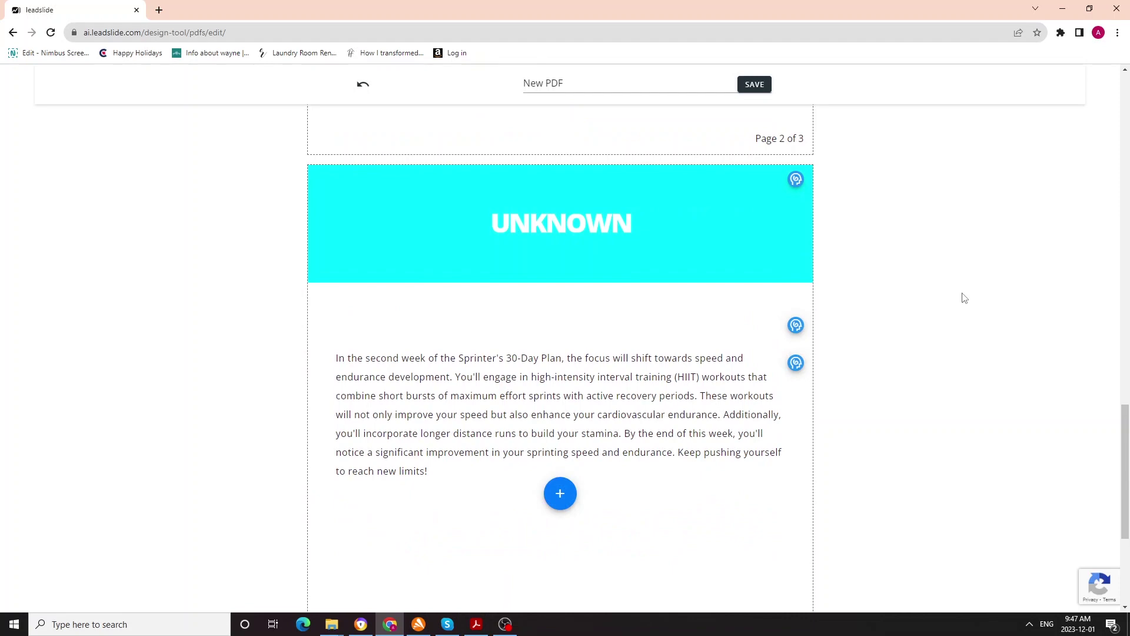
{"action": "scroll", "coordinate": [964, 297], "scroll_direction": "up", "scroll_amount": 20}
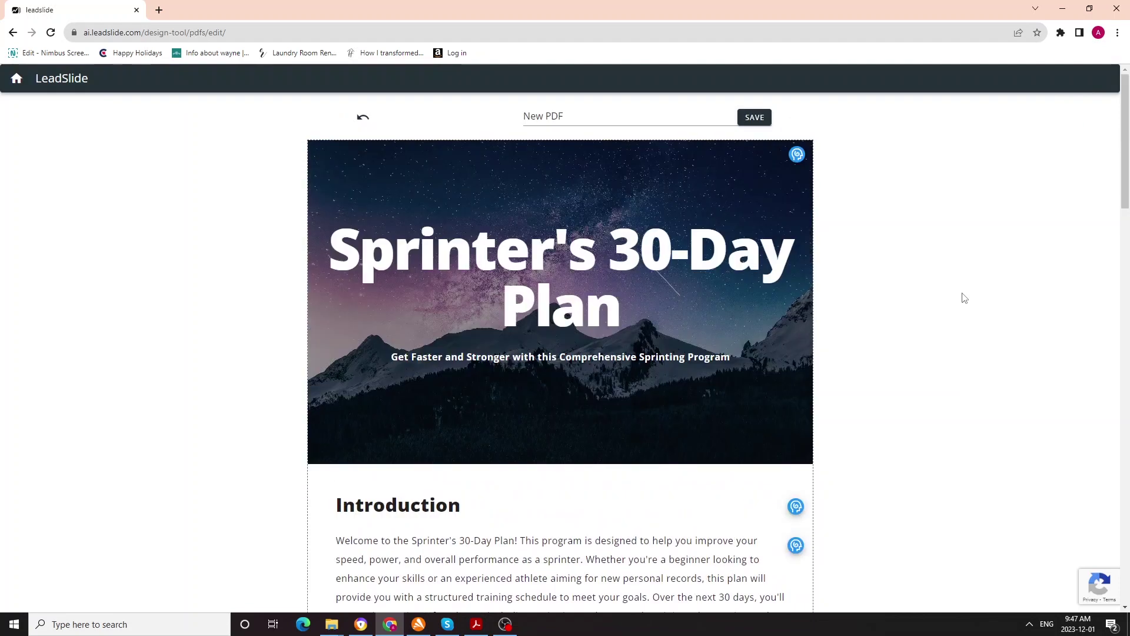
{"action": "scroll", "coordinate": [874, 332], "scroll_direction": "down", "scroll_amount": 5}
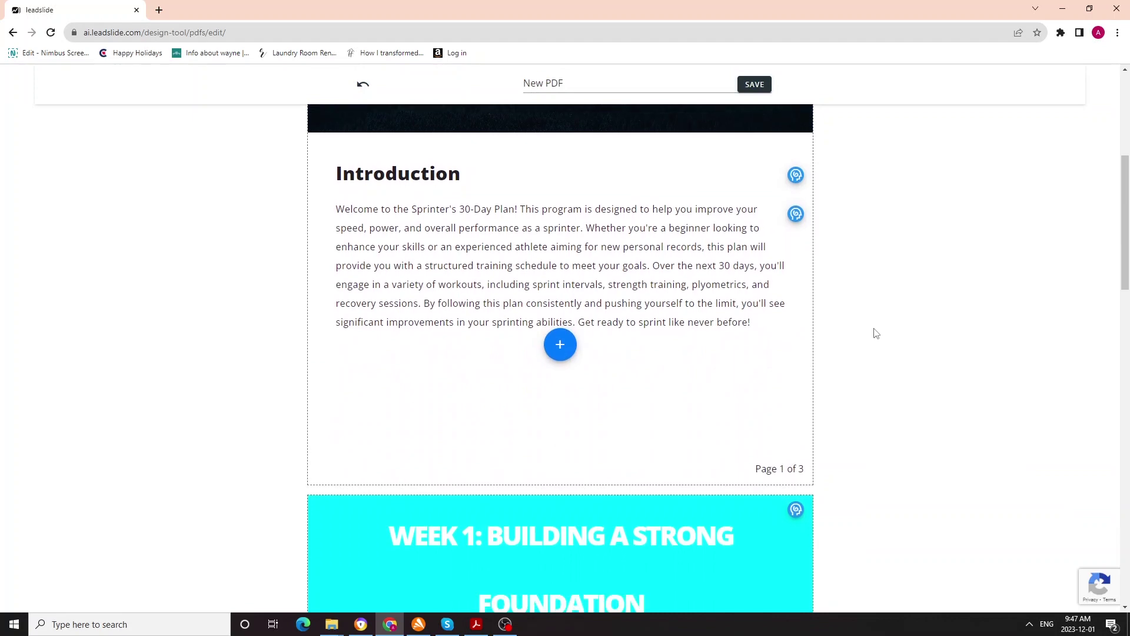
{"action": "scroll", "coordinate": [875, 333], "scroll_direction": "down", "scroll_amount": 6}
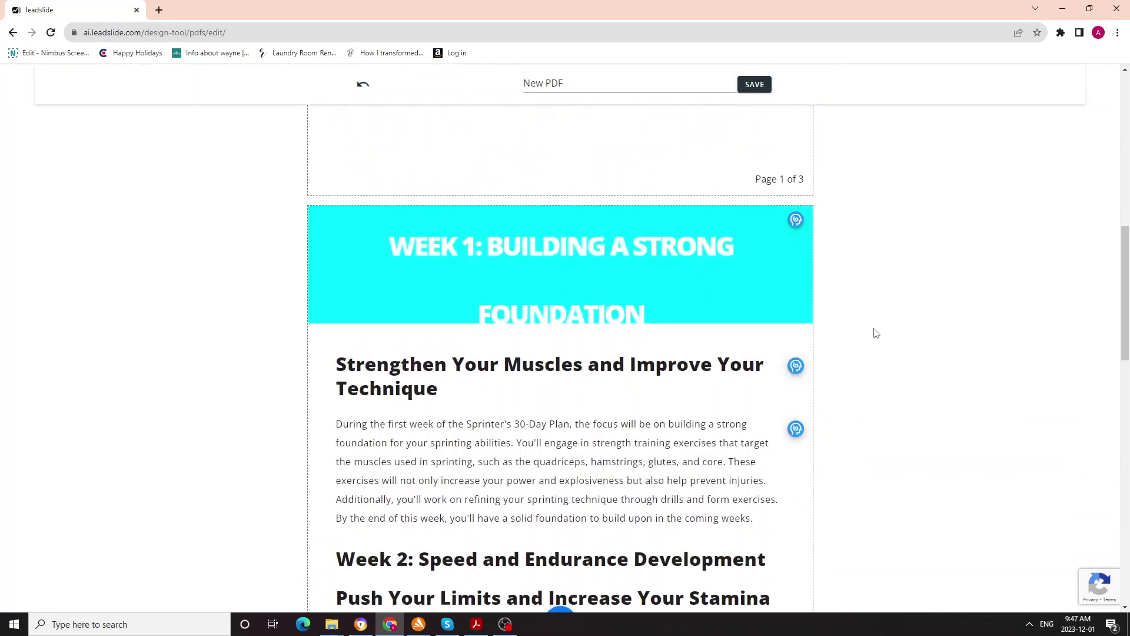
{"action": "scroll", "coordinate": [875, 333], "scroll_direction": "down", "scroll_amount": 6}
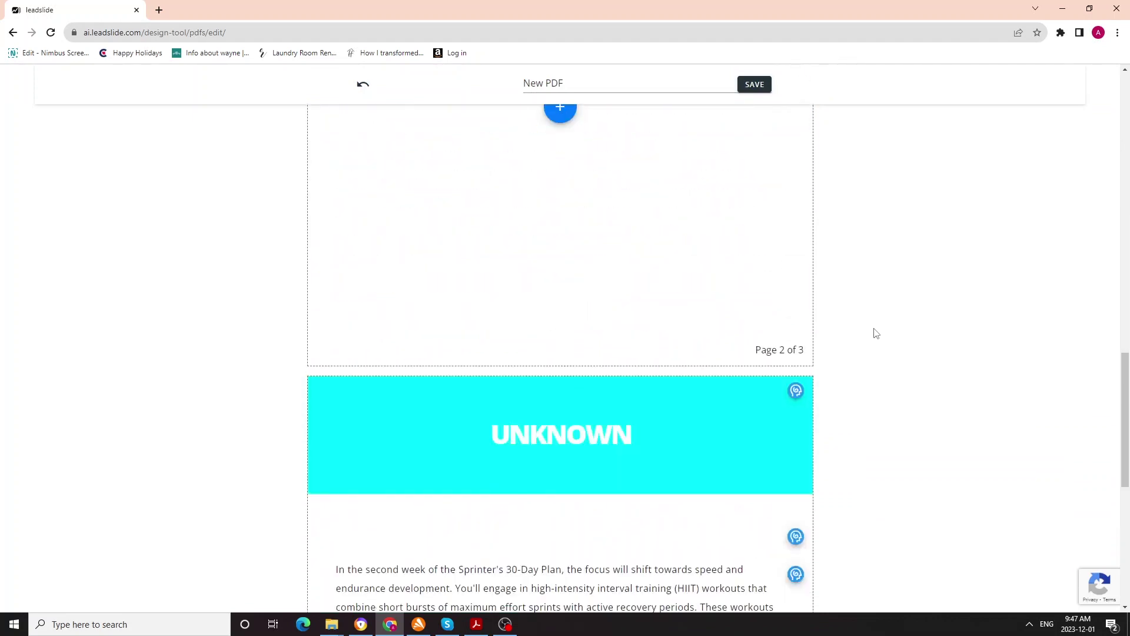
{"action": "scroll", "coordinate": [876, 333], "scroll_direction": "down", "scroll_amount": 4}
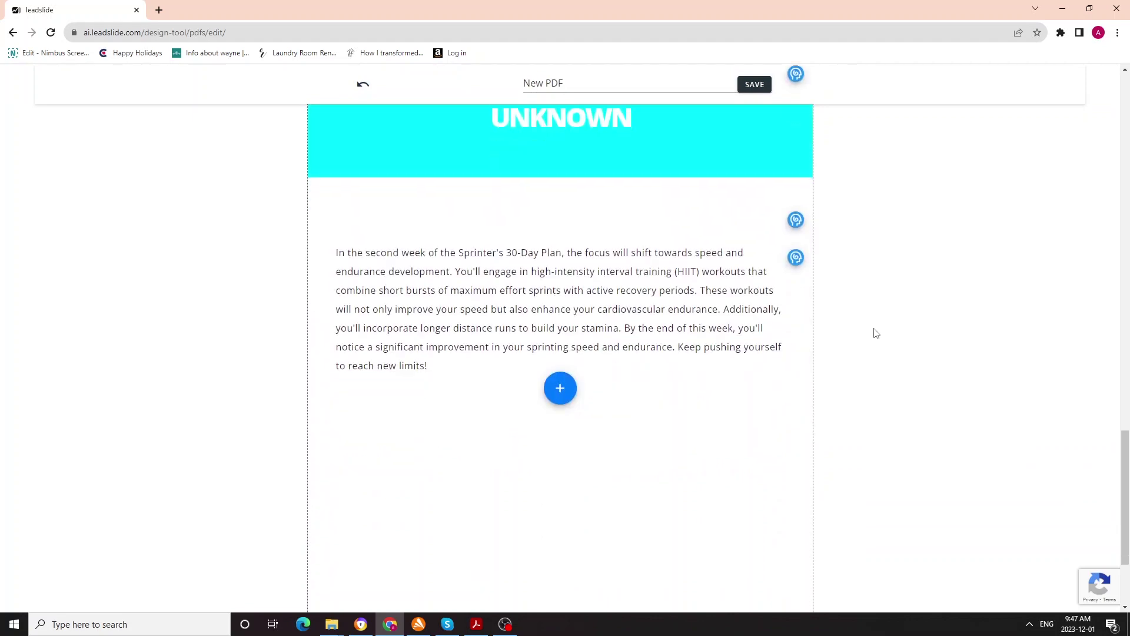
{"action": "scroll", "coordinate": [875, 333], "scroll_direction": "down", "scroll_amount": 2}
{"action": "scroll", "coordinate": [875, 333], "scroll_direction": "up", "scroll_amount": 15}
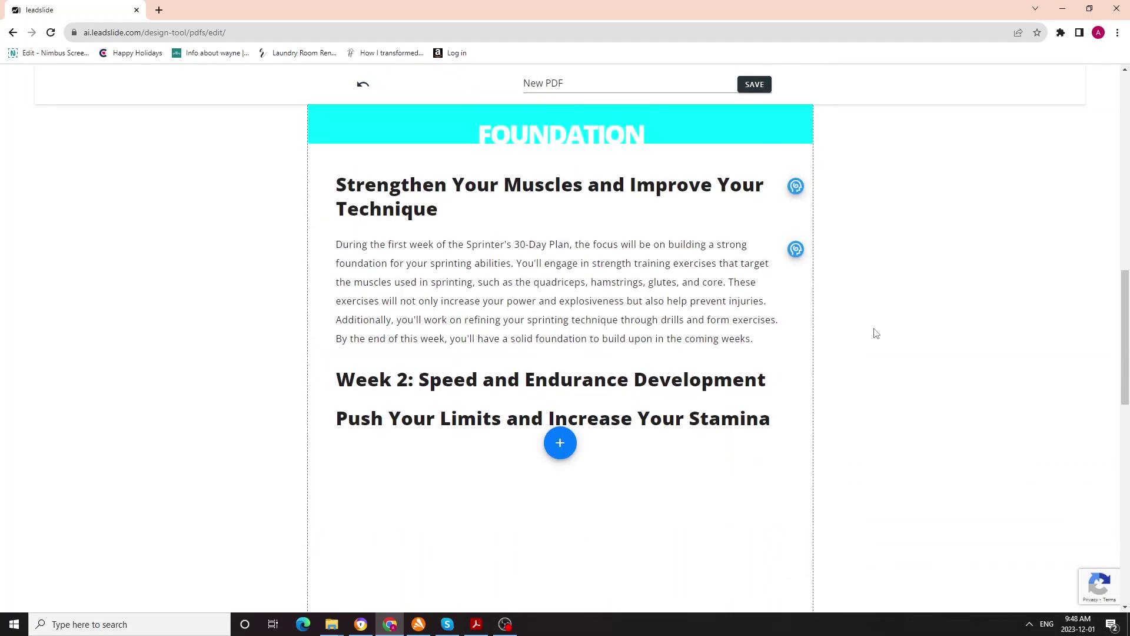
{"action": "scroll", "coordinate": [875, 333], "scroll_direction": "up", "scroll_amount": 1}
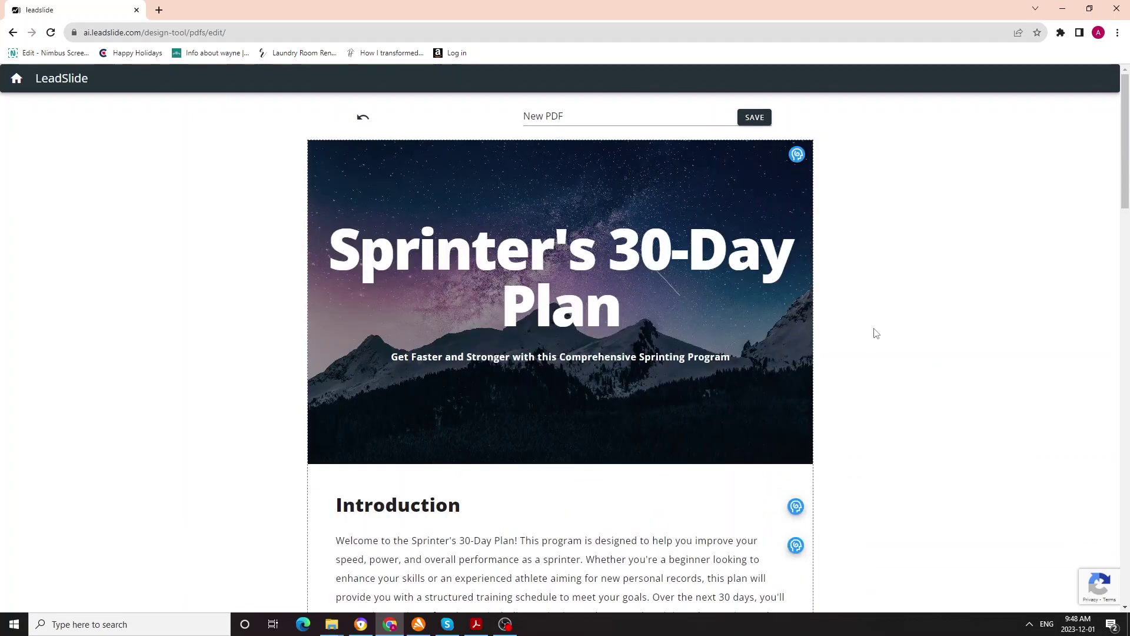
{"action": "left_click", "coordinate": [524, 254]}
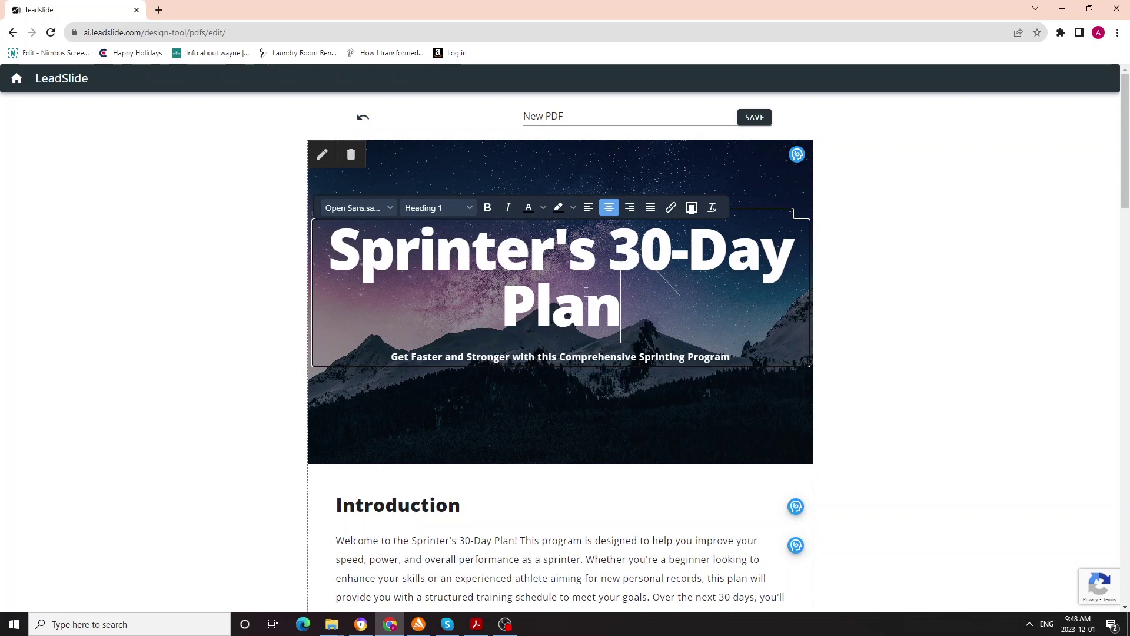
{"action": "left_click_drag", "start_coordinate": [621, 306], "coordinate": [334, 251]}
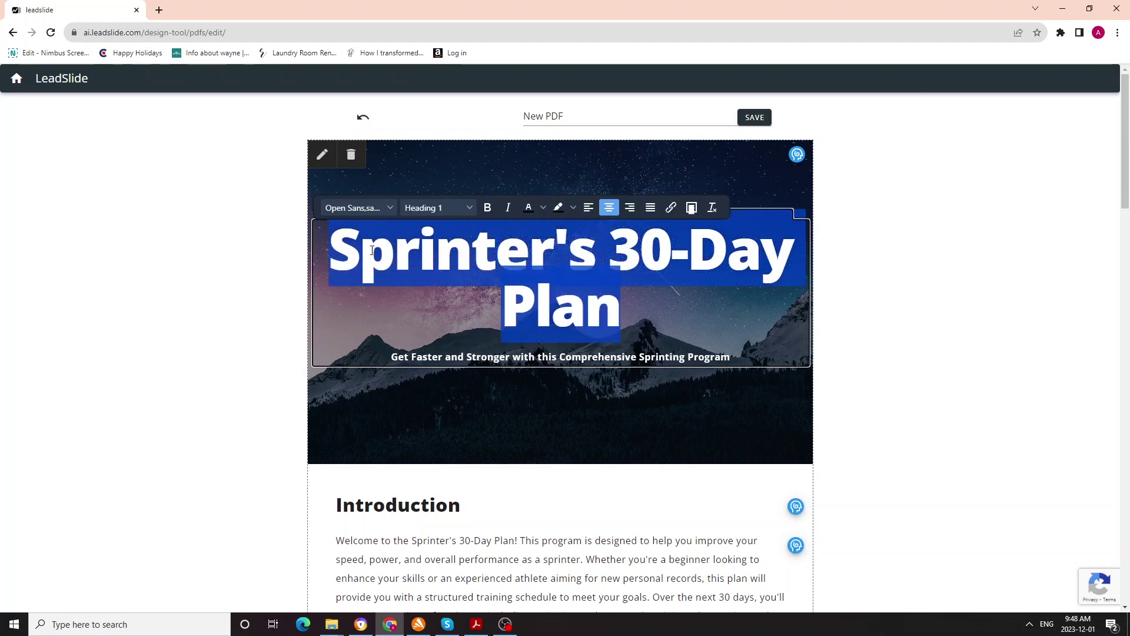
{"action": "left_click", "coordinate": [528, 249]}
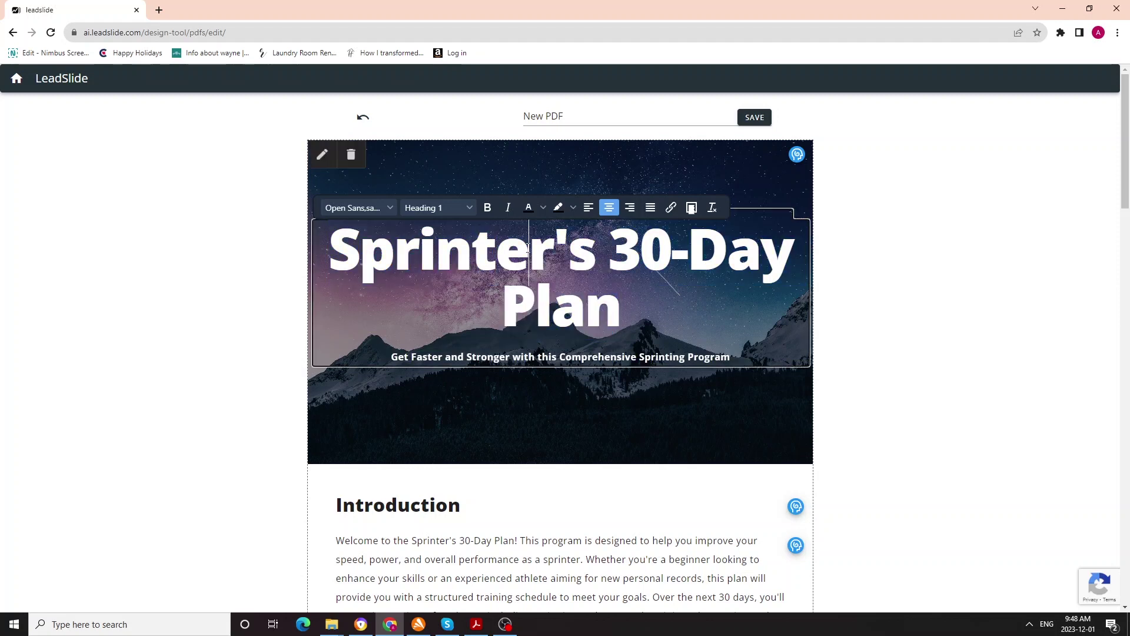
{"action": "left_click", "coordinate": [850, 263]}
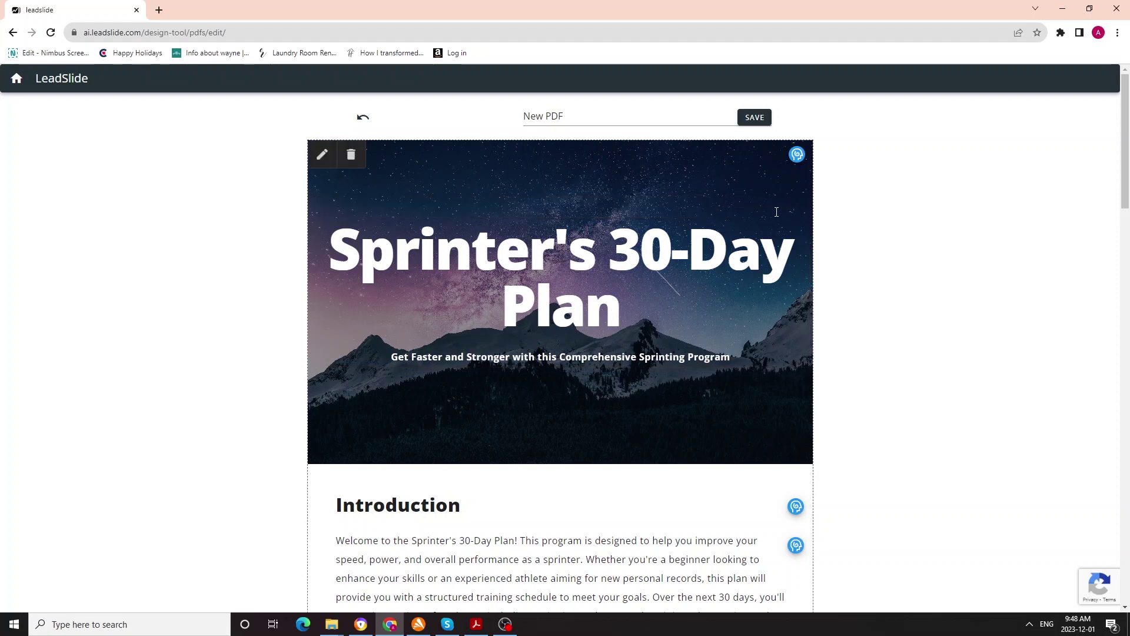
Step: Regenerate the cover title with AI help, using the purpose "30 day kick start guide for serious sprinting" and content type title
{"action": "left_click", "coordinate": [797, 156]}
{"action": "left_click", "coordinate": [479, 277]}
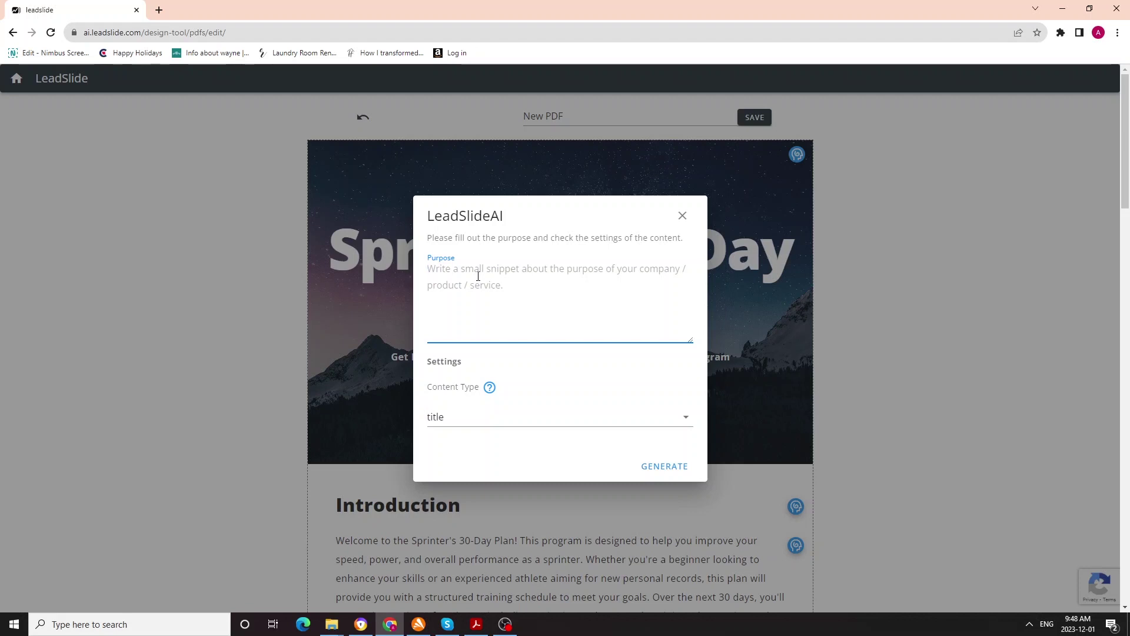
{"action": "type", "text": "30 day"}
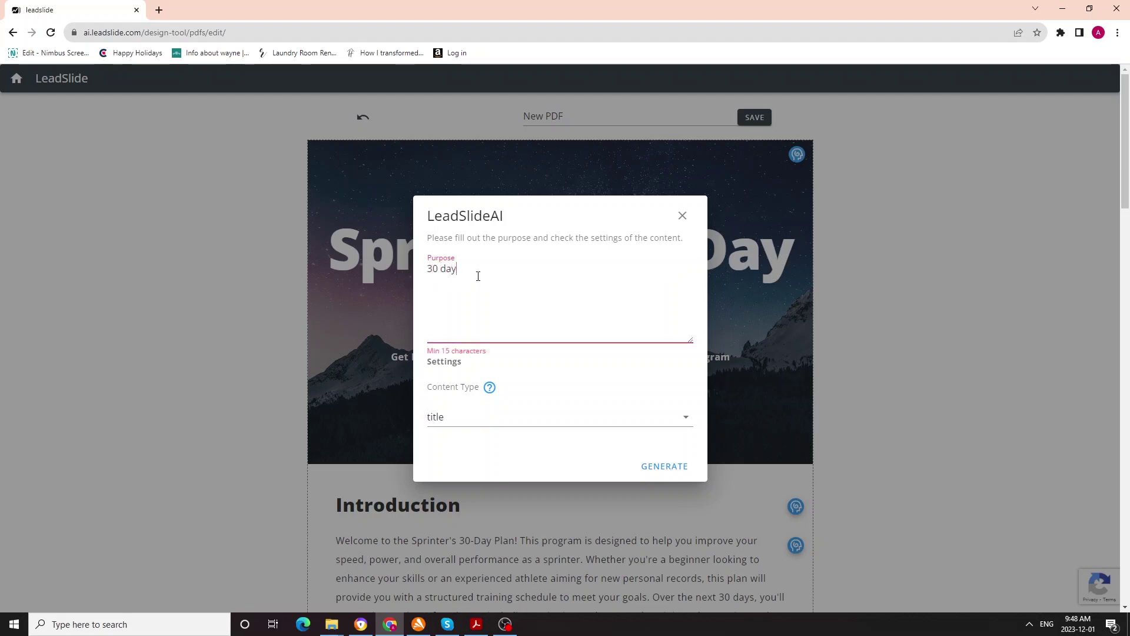
{"action": "type", "text": " kick start guide for "}
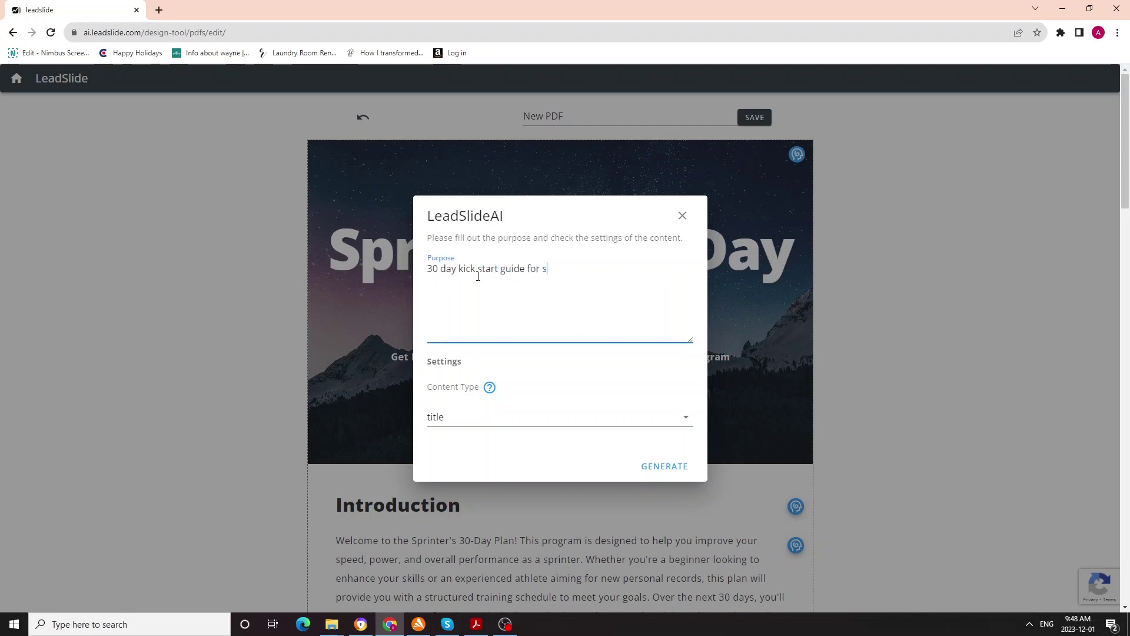
{"action": "type", "text": "serious sprinting"}
{"action": "left_click", "coordinate": [663, 466]}
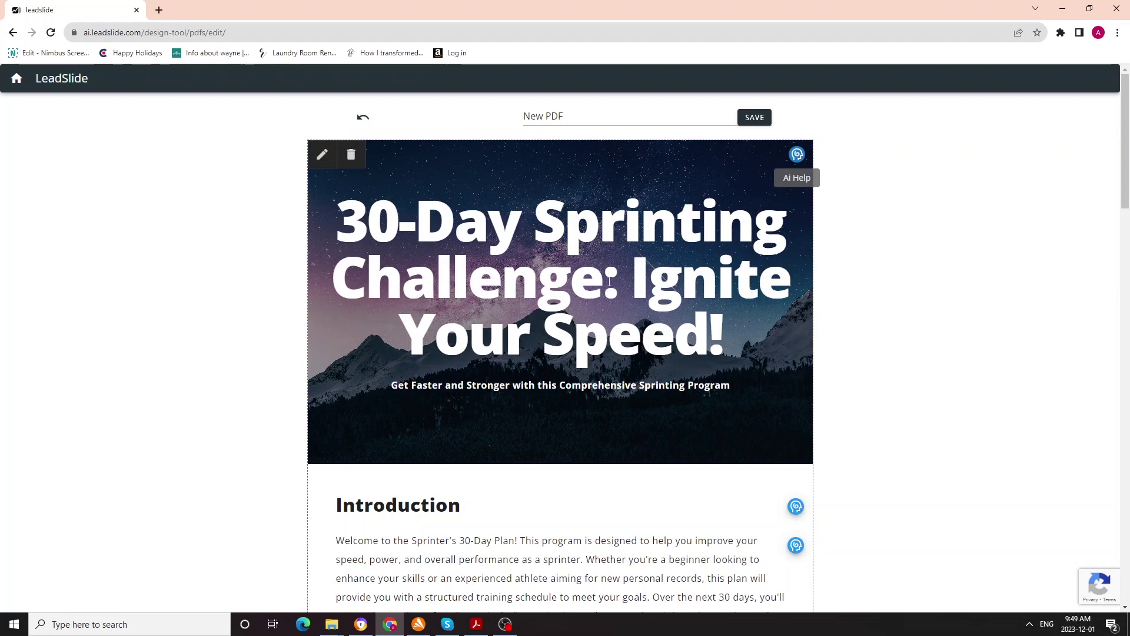
{"action": "left_click", "coordinate": [609, 282]}
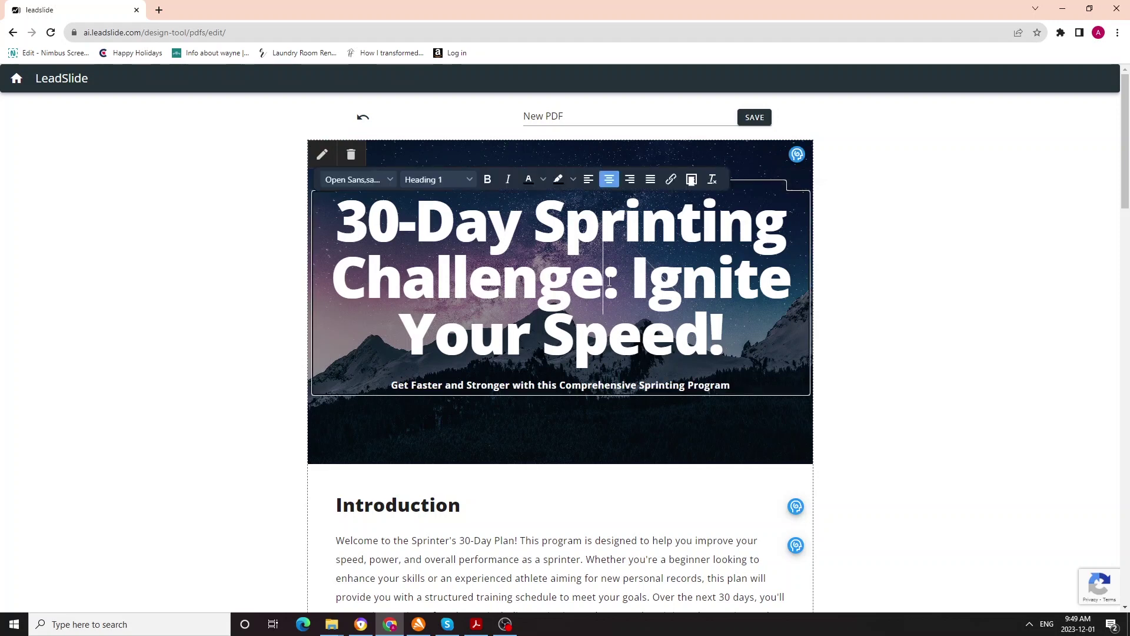
{"action": "left_click", "coordinate": [871, 288]}
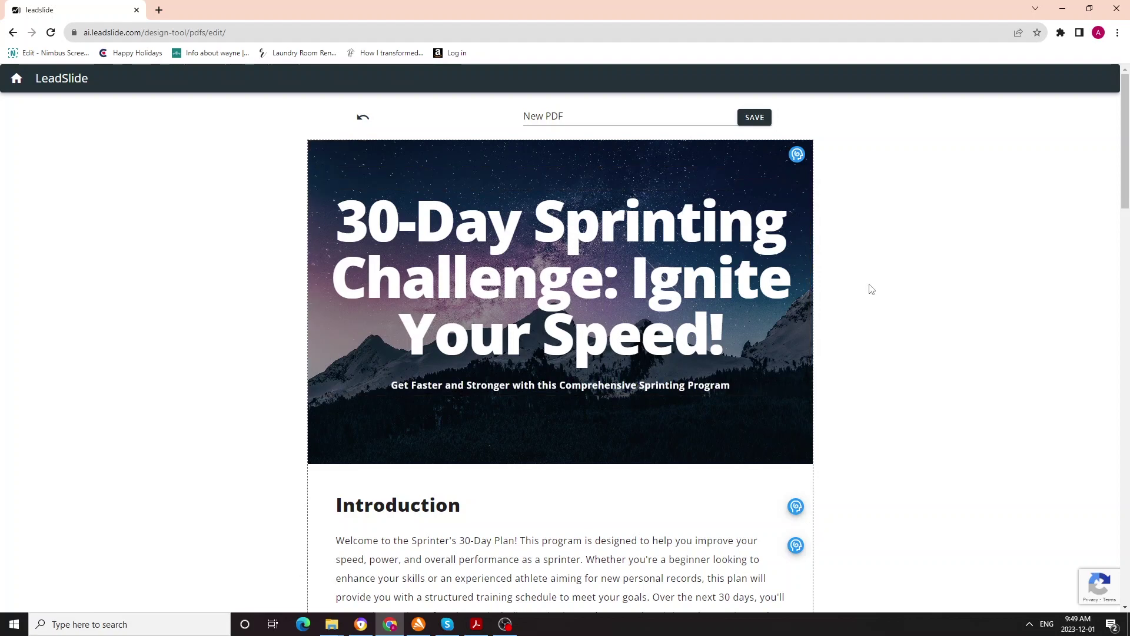
Step: Change the page 2 banner heading to "WEEK 1: BUILDING A CORE"
{"action": "scroll", "coordinate": [872, 289], "scroll_direction": "down", "scroll_amount": 7}
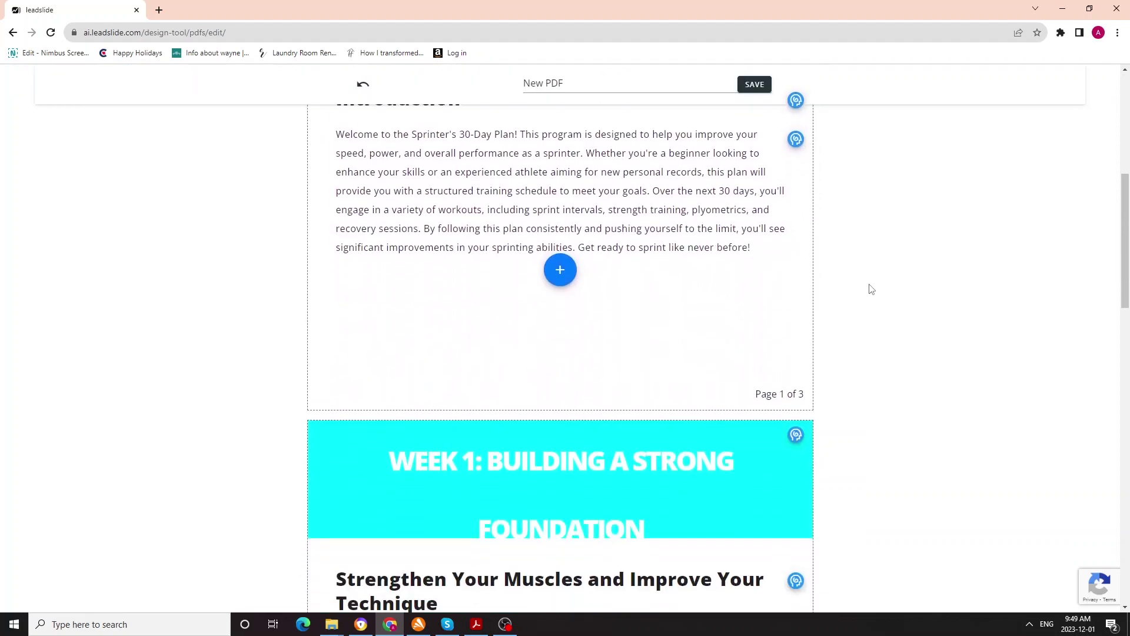
{"action": "scroll", "coordinate": [871, 289], "scroll_direction": "down", "scroll_amount": 5}
{"action": "left_click", "coordinate": [651, 252]}
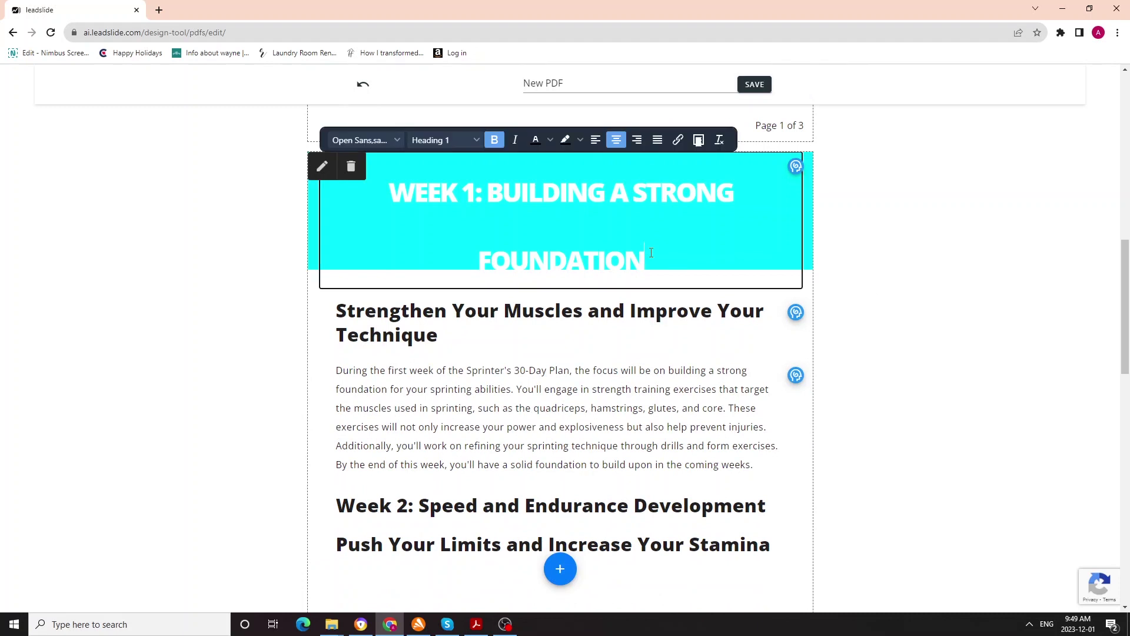
{"action": "key", "text": "BackSpace"}
{"action": "key", "text": "BackSpace"}
{"action": "key", "text": "BackSpace"}
{"action": "key", "text": "BackSpace"}
{"action": "key", "text": "BackSpace"}
{"action": "key", "text": "BackSpace"}
{"action": "key", "text": "BackSpace"}
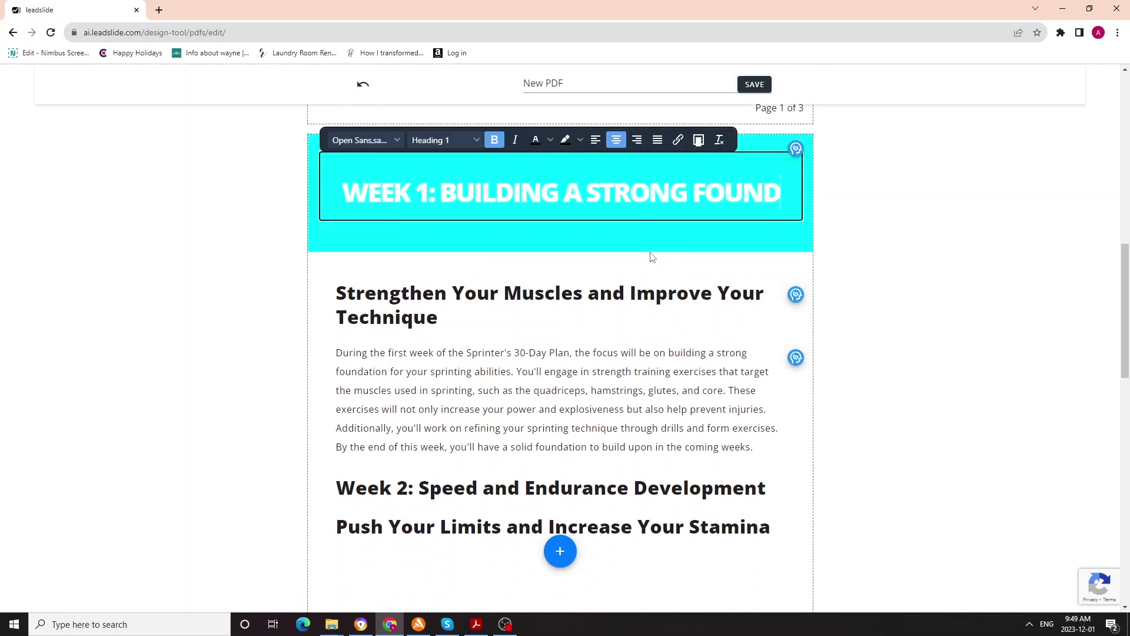
{"action": "key", "text": "BackSpace"}
{"action": "key", "text": "BackSpace"}
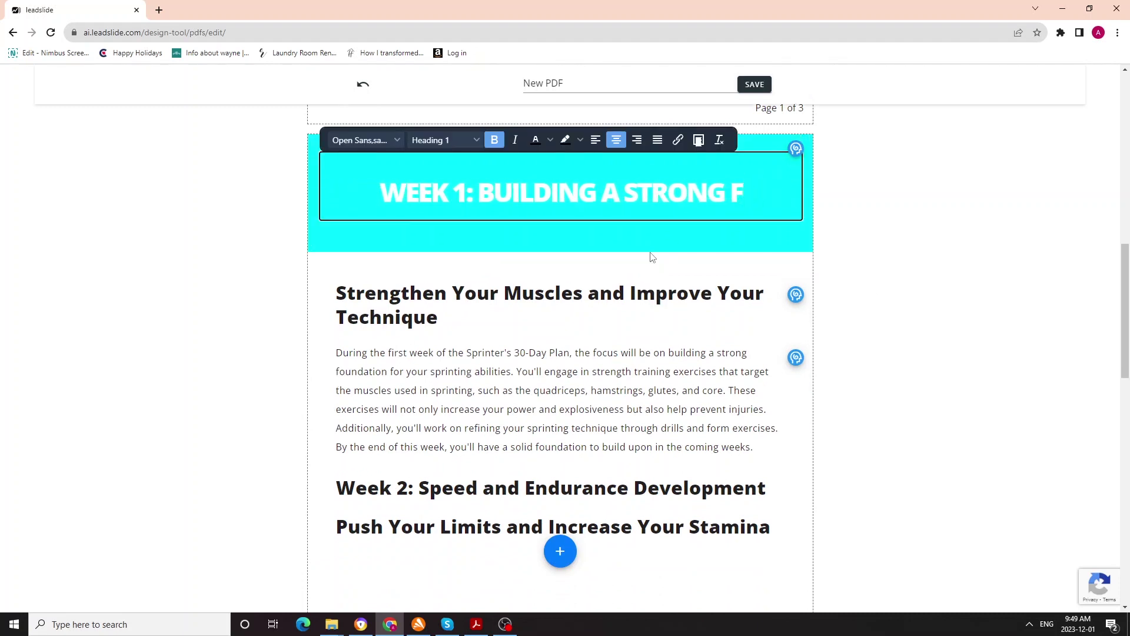
{"action": "key", "text": "BackSpace"}
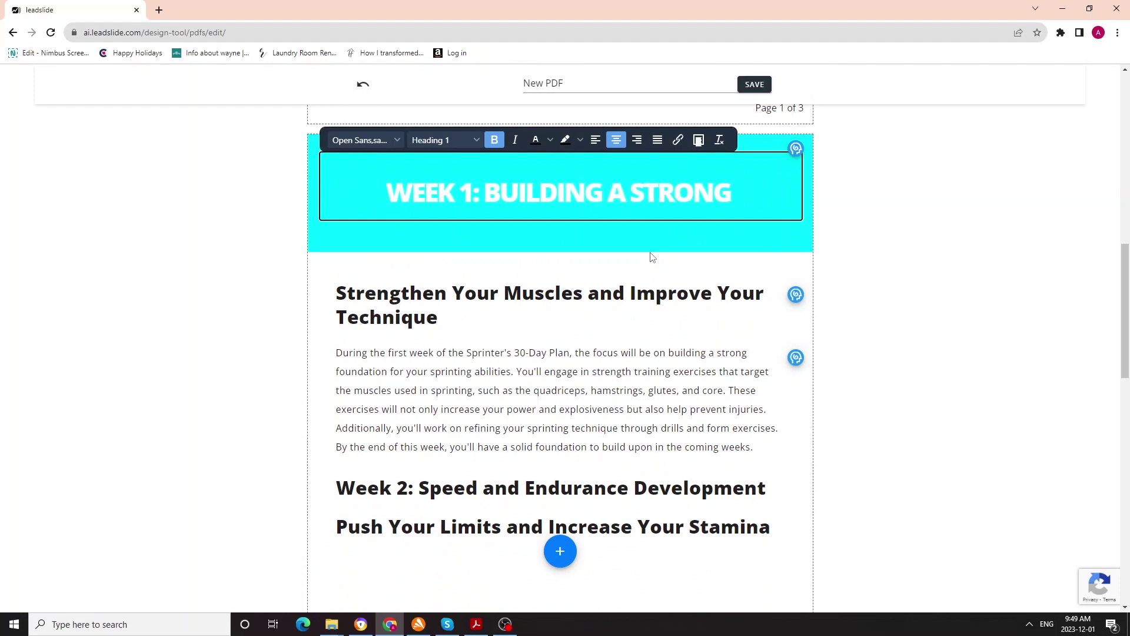
{"action": "key", "text": "BackSpace"}
{"action": "key", "text": "BackSpace"}
{"action": "key", "text": "BackSpace"}
{"action": "key", "text": "BackSpace"}
{"action": "key", "text": "BackSpace"}
{"action": "key", "text": "BackSpace"}
{"action": "key", "text": "BackSpace"}
{"action": "type", "text": "C"}
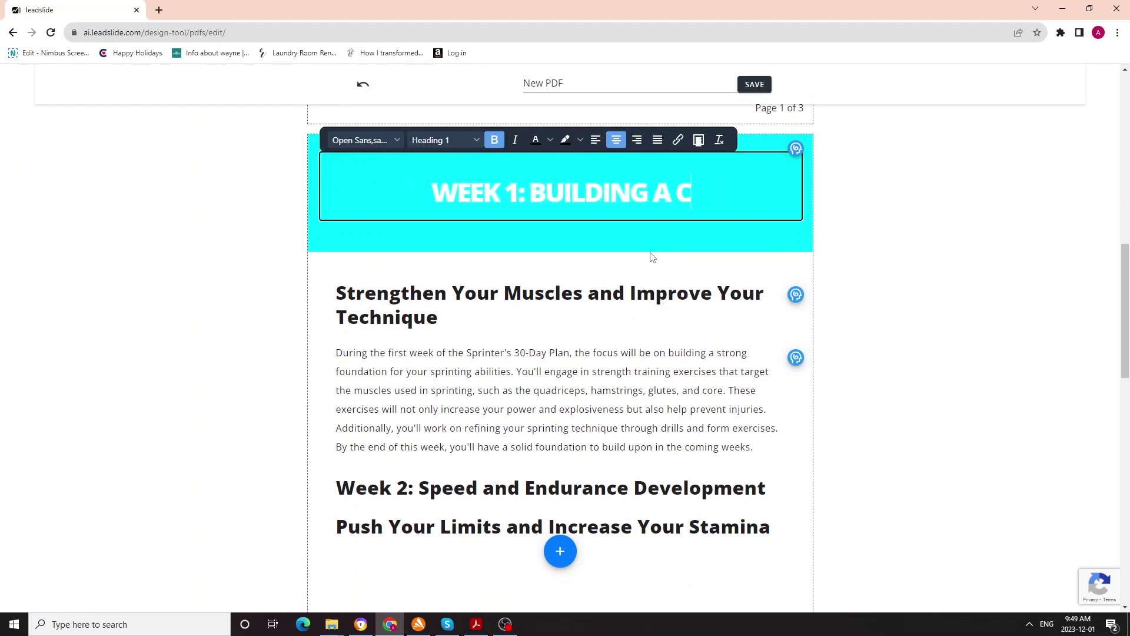
{"action": "type", "text": "ORE"}
{"action": "left_click", "coordinate": [883, 295]}
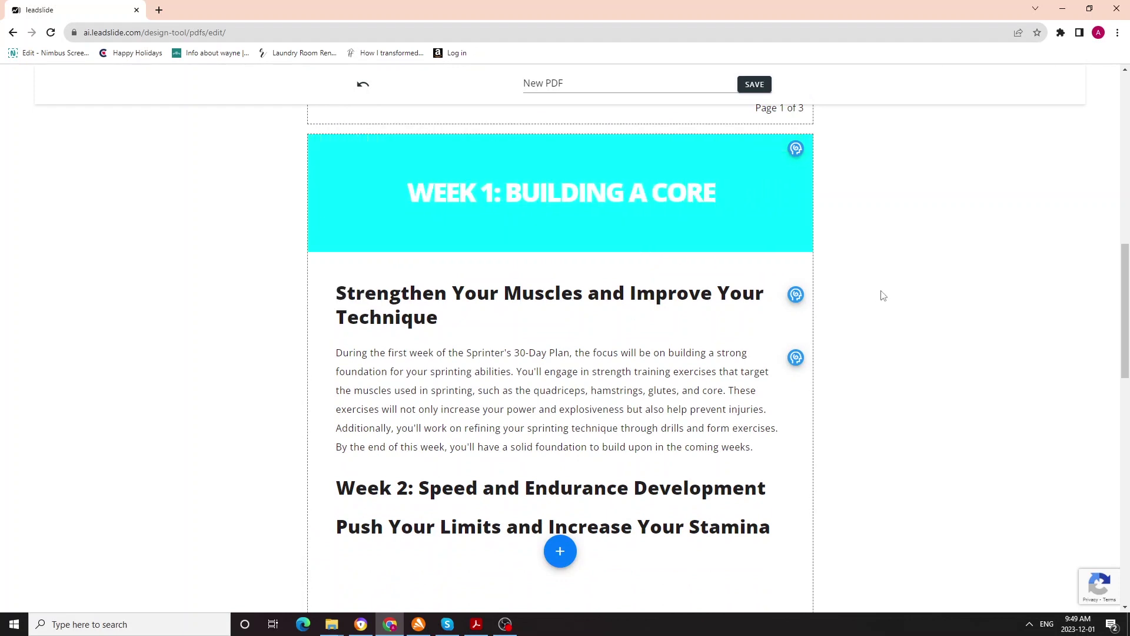
Step: Add a paragraph element below the "Push Your Limits and Increase Your Stamina" heading and replace its placeholder text with random filler letters
{"action": "scroll", "coordinate": [883, 295], "scroll_direction": "down", "scroll_amount": 5}
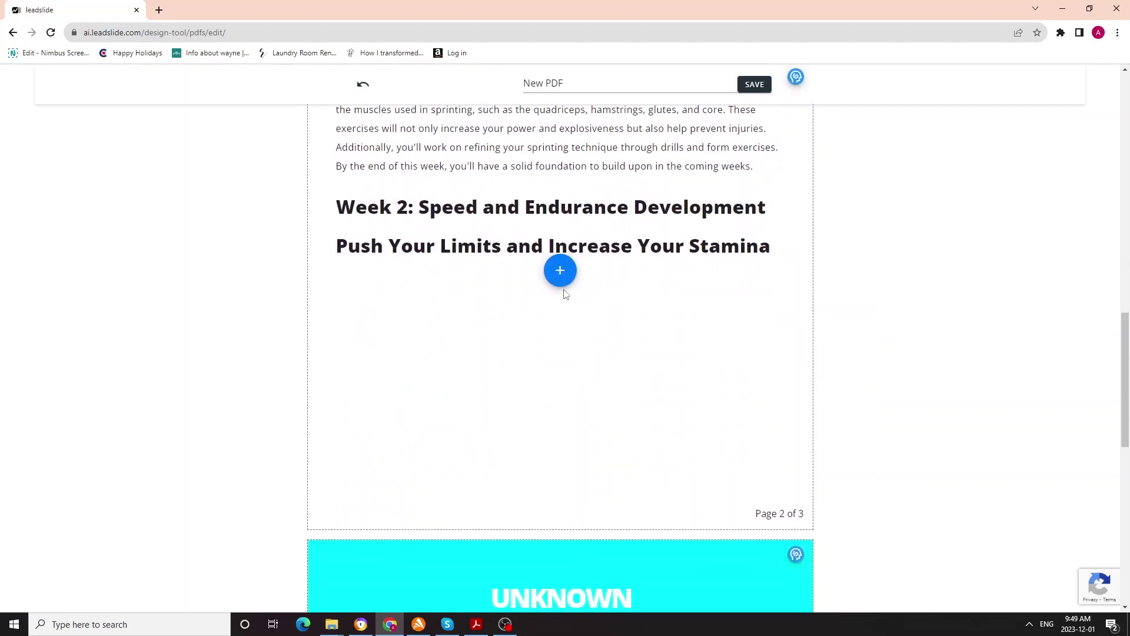
{"action": "left_click", "coordinate": [560, 270]}
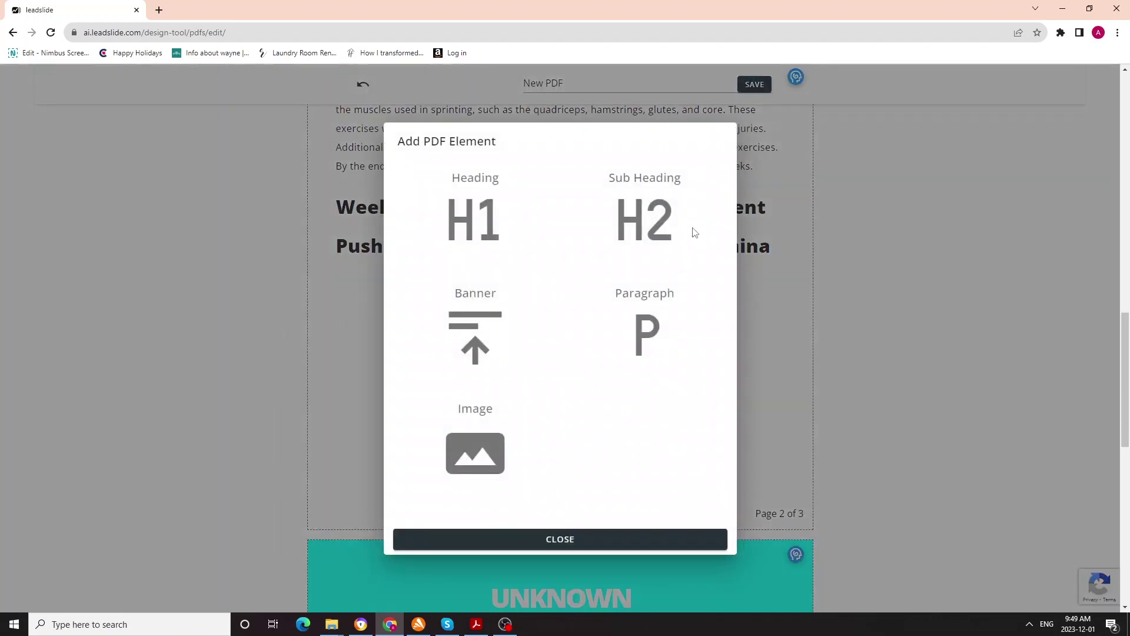
{"action": "left_click", "coordinate": [646, 332]}
{"action": "left_click", "coordinate": [498, 333]}
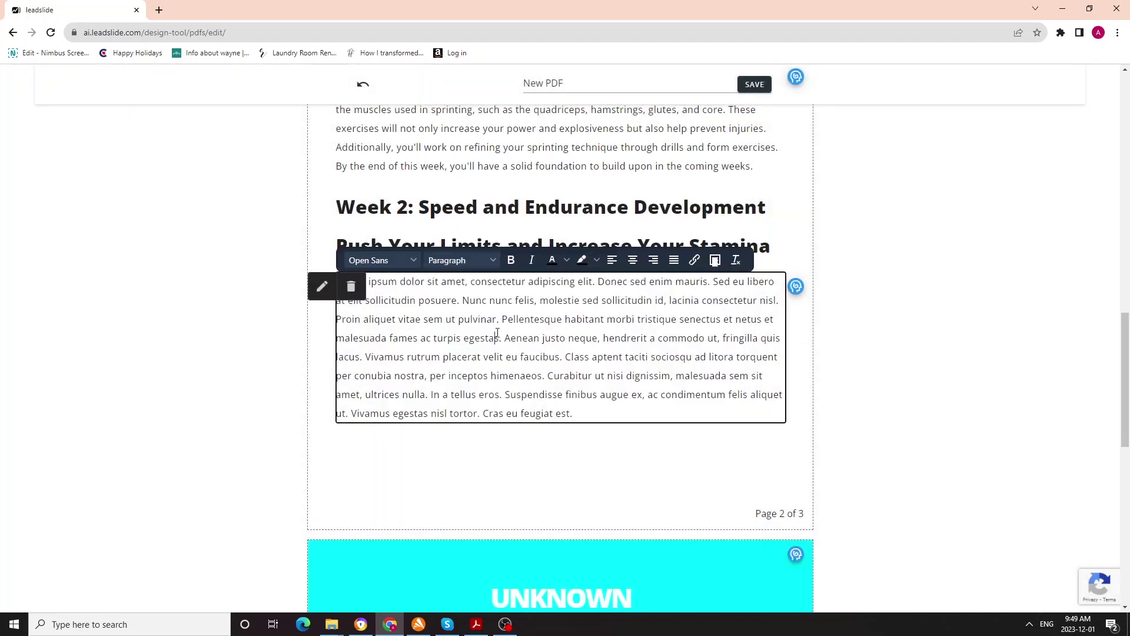
{"action": "left_click_drag", "start_coordinate": [575, 414], "coordinate": [325, 286]}
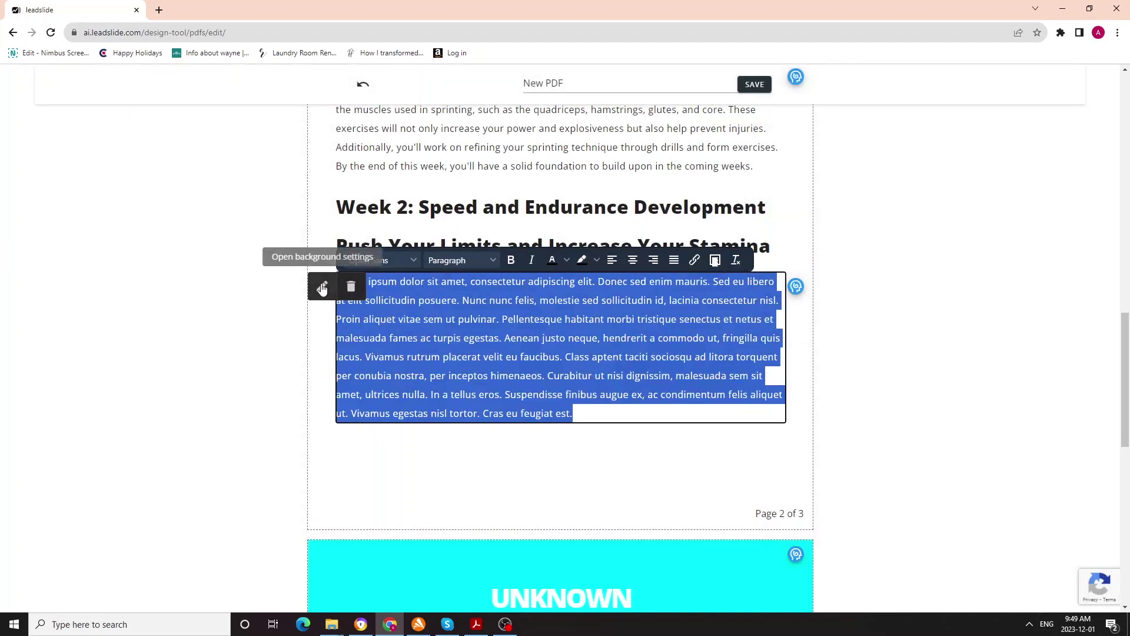
{"action": "key", "text": "BackSpace"}
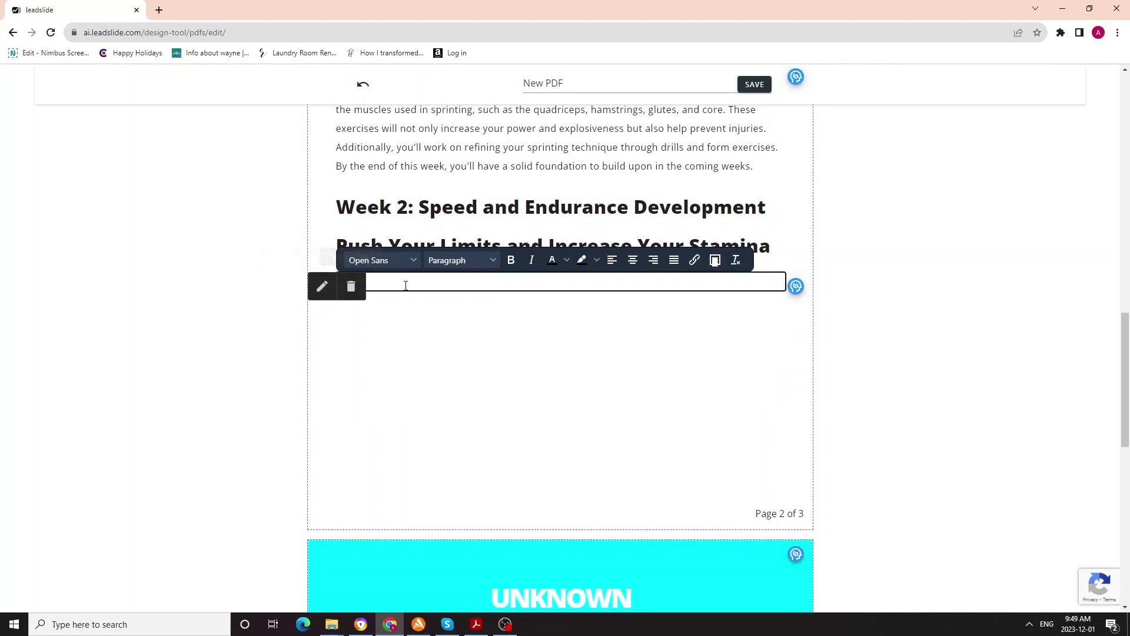
{"action": "type", "text": "lkj"}
{"action": "type", "text": "djf"}
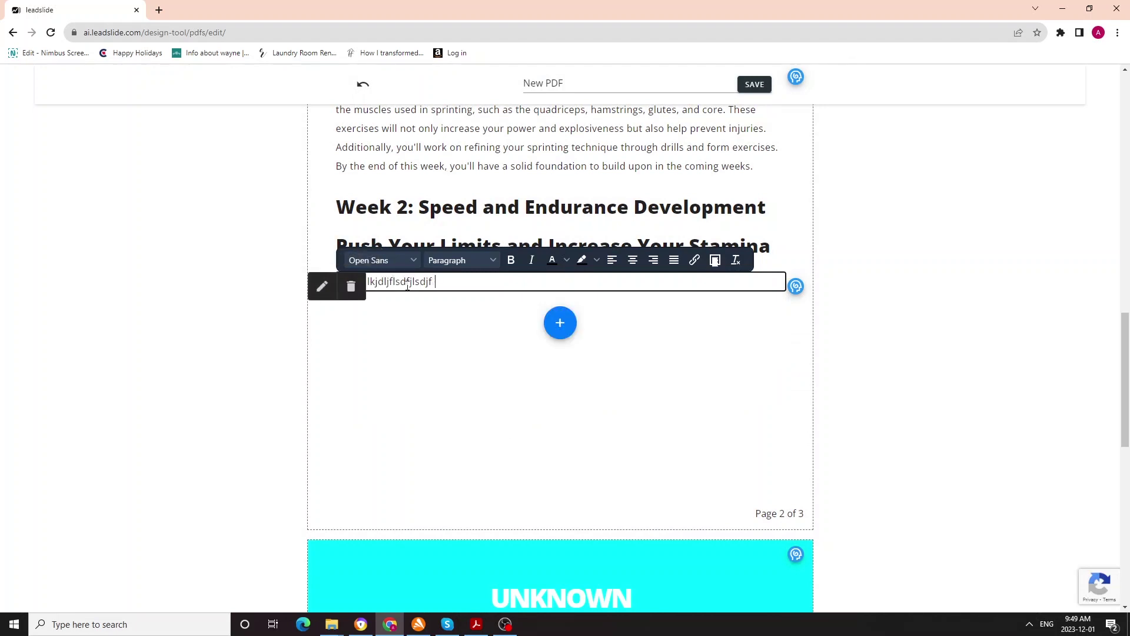
Step: Edit the filler paragraph below the "Push Your Limits and Increase Your Stamina" heading to read "ddlkLimits and foundations"
{"action": "key", "text": "BackSpace"}
{"action": "key", "text": "BackSpace"}
{"action": "key", "text": "BackSpace"}
{"action": "key", "text": "BackSpace"}
{"action": "key", "text": "BackSpace"}
{"action": "key", "text": "BackSpace"}
{"action": "key", "text": "BackSpace"}
{"action": "key", "text": "BackSpace"}
{"action": "key", "text": "BackSpace"}
{"action": "key", "text": "BackSpace"}
{"action": "key", "text": "BackSpace"}
{"action": "key", "text": "BackSpace"}
{"action": "key", "text": "BackSpace"}
{"action": "key", "text": "BackSpace"}
{"action": "key", "text": "BackSpace"}
{"action": "key", "text": "BackSpace"}
{"action": "type", "text": "mits and founds"}
{"action": "key", "text": "BackSpace"}
{"action": "key", "text": "BackSpace"}
{"action": "type", "text": "ations"}
{"action": "left_click", "coordinate": [150, 341]}
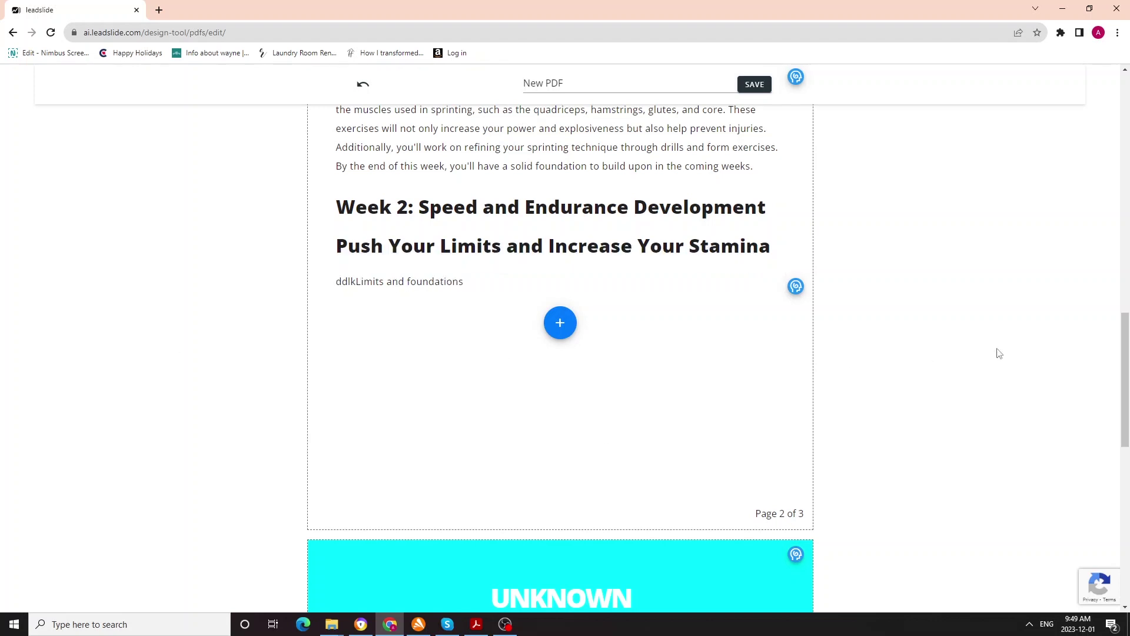
Step: Replace the "UNKNOWN" banner heading on page 3 with "YOU DID IT"
{"action": "scroll", "coordinate": [998, 354], "scroll_direction": "down", "scroll_amount": 2}
{"action": "left_click", "coordinate": [622, 450]}
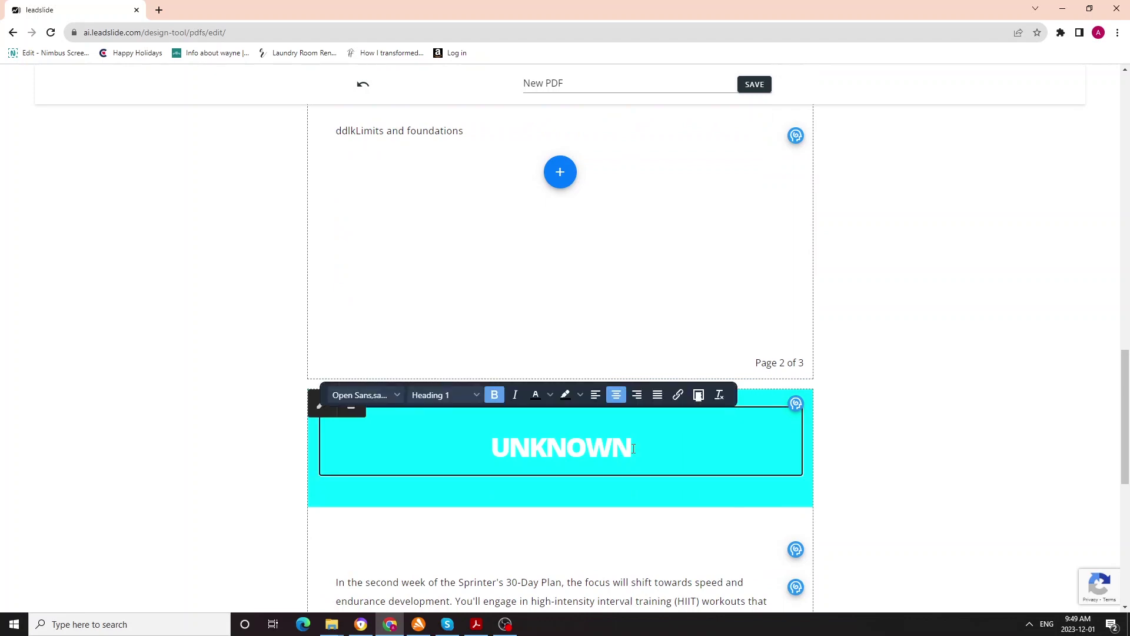
{"action": "left_click_drag", "start_coordinate": [616, 450], "coordinate": [500, 441]}
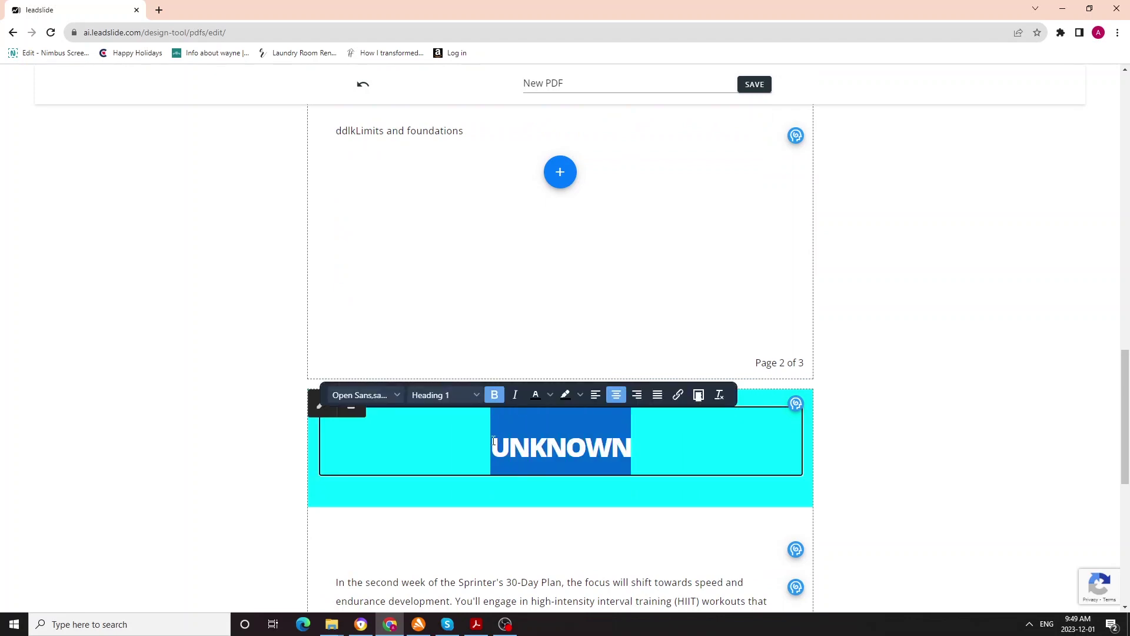
{"action": "type", "text": "CHar"}
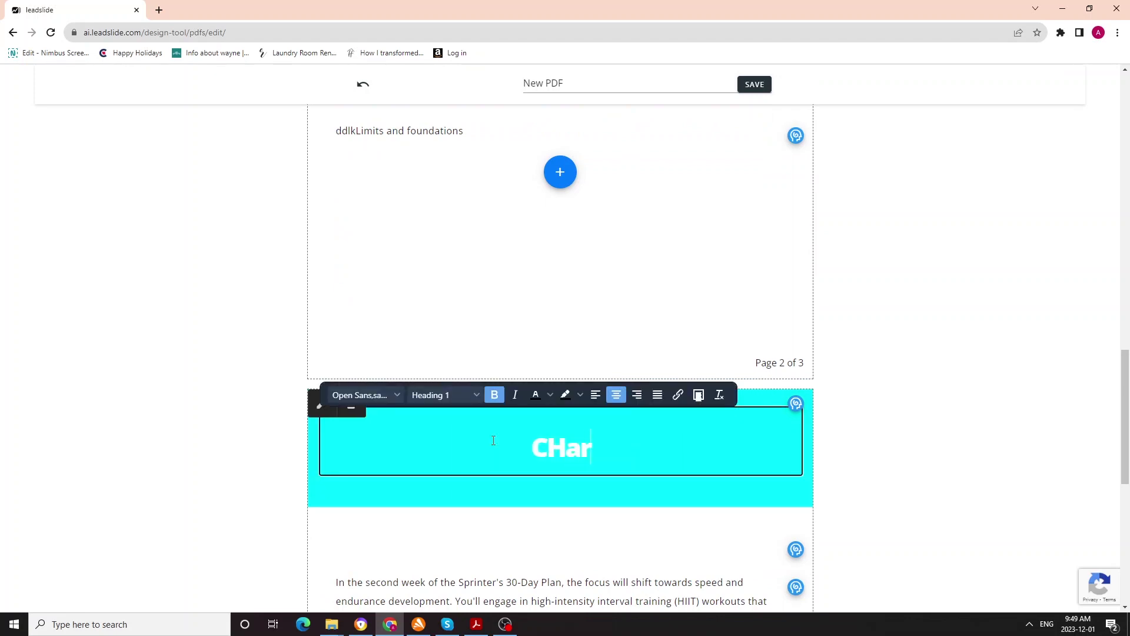
{"action": "key", "text": "BackSpace"}
{"action": "key", "text": "BackSpace"}
{"action": "key", "text": "BackSpace"}
{"action": "key", "text": "BackSpace"}
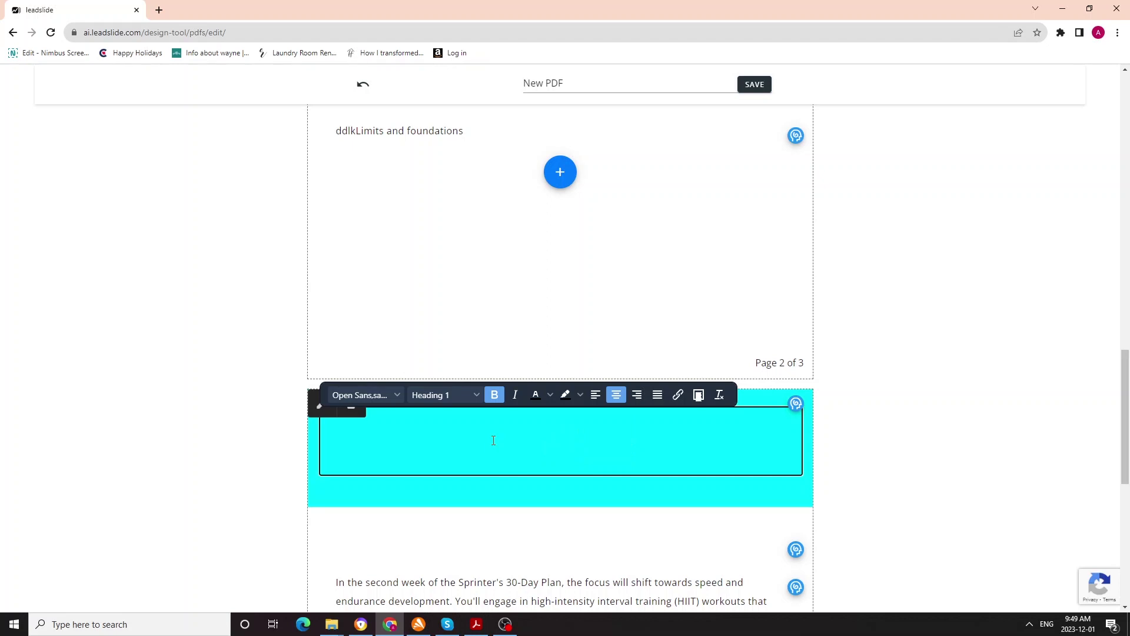
{"action": "type", "text": "CONCU"}
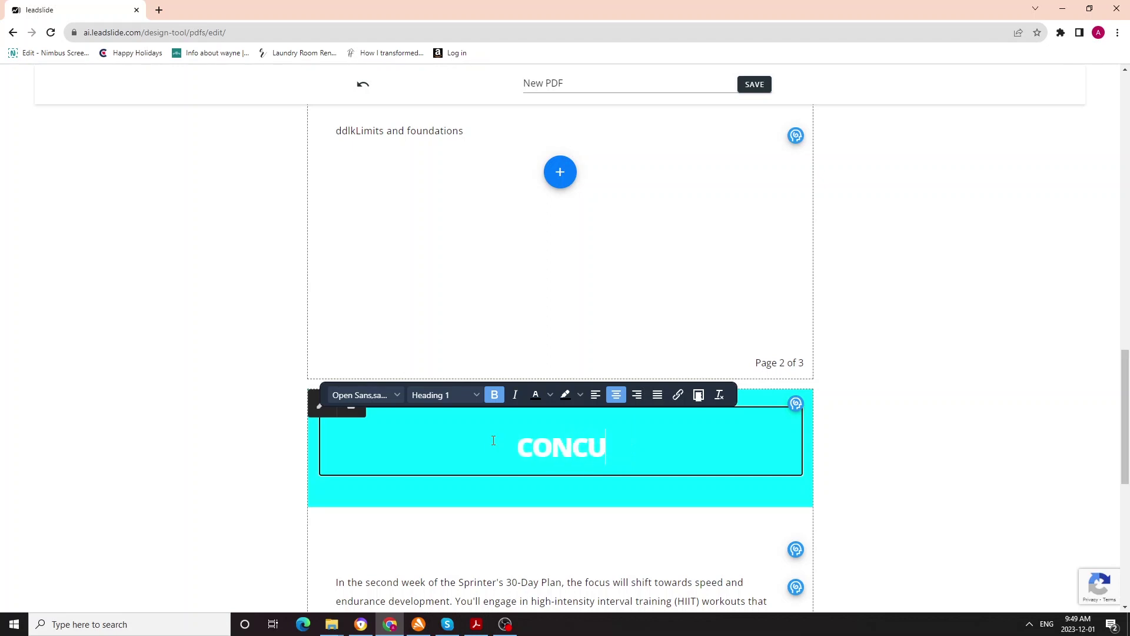
{"action": "key", "text": "BackSpace"}
{"action": "key", "text": "BackSpace"}
{"action": "key", "text": "BackSpace"}
{"action": "key", "text": "BackSpace"}
{"action": "key", "text": "BackSpace"}
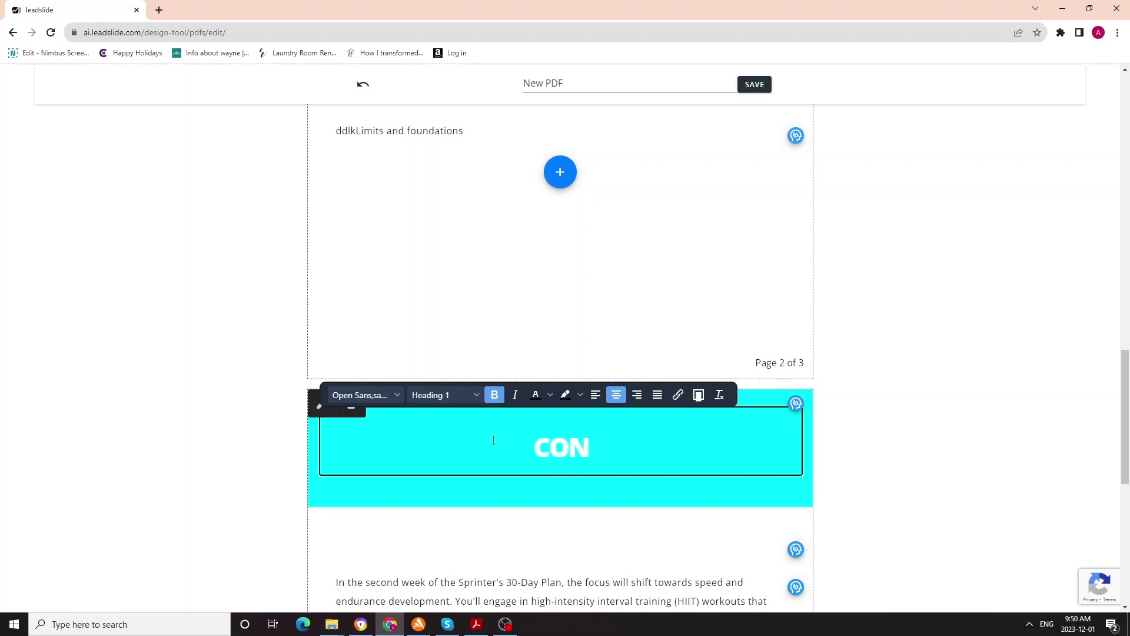
{"action": "type", "text": "YOU DI"}
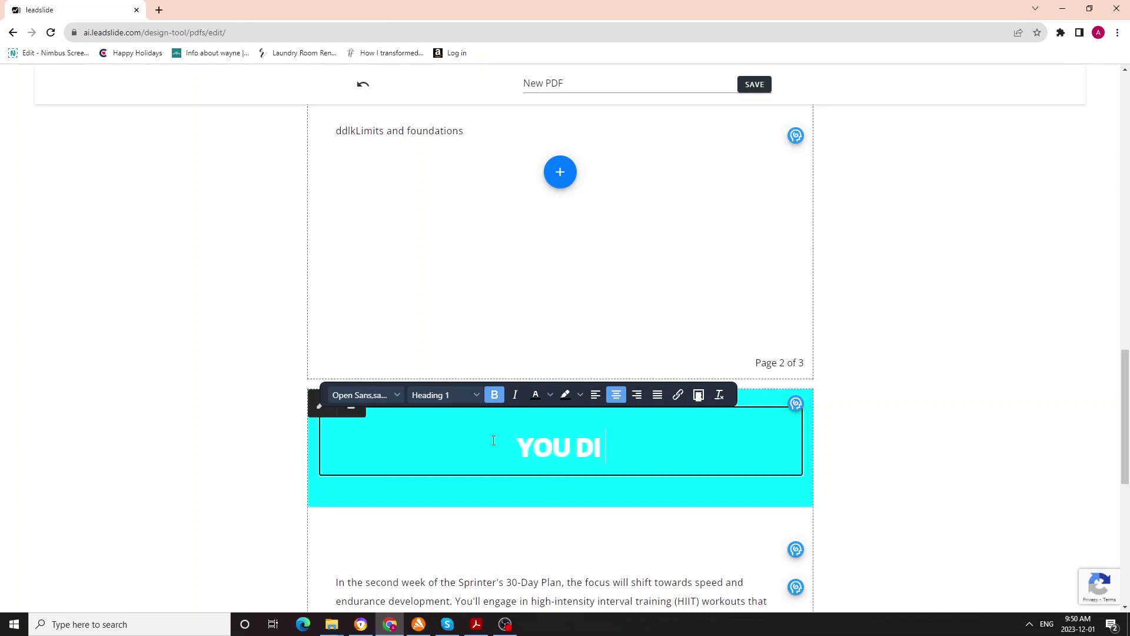
{"action": "type", "text": "D IT"}
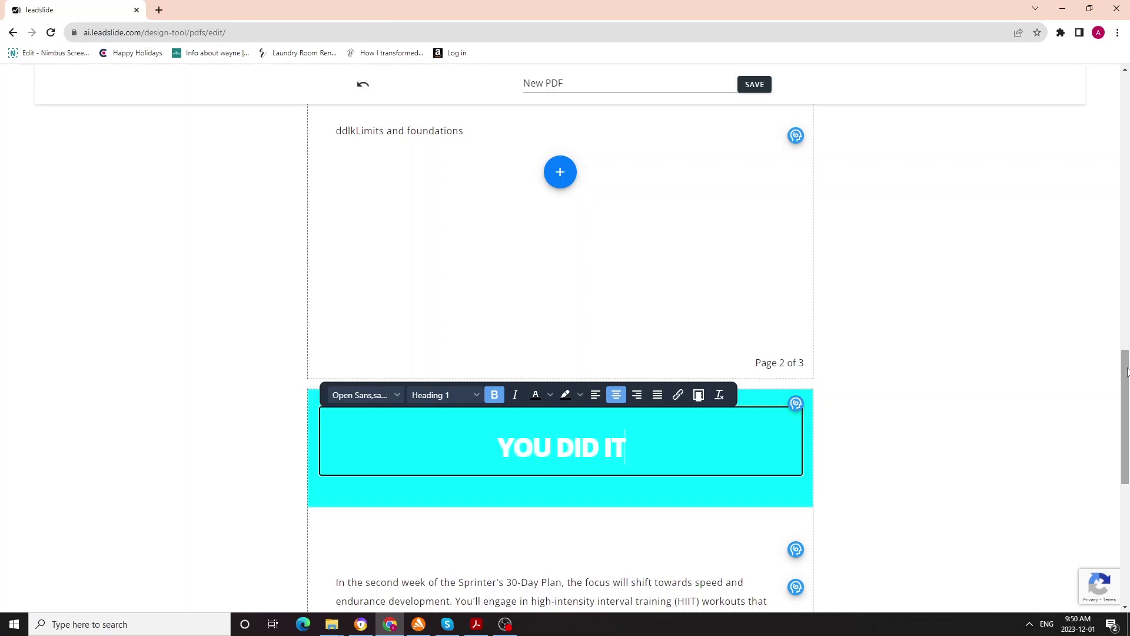
{"action": "left_click", "coordinate": [987, 328]}
Step: Name the ebook "30daychallengesprint" and save it
{"action": "scroll", "coordinate": [988, 329], "scroll_direction": "down", "scroll_amount": 5}
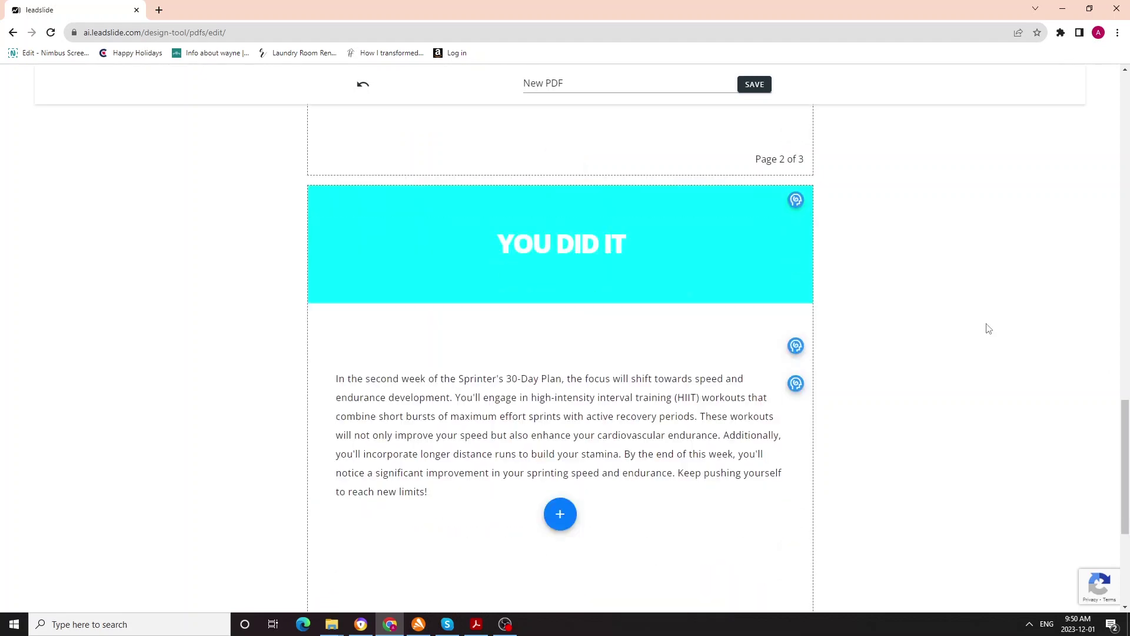
{"action": "scroll", "coordinate": [989, 329], "scroll_direction": "down", "scroll_amount": 3}
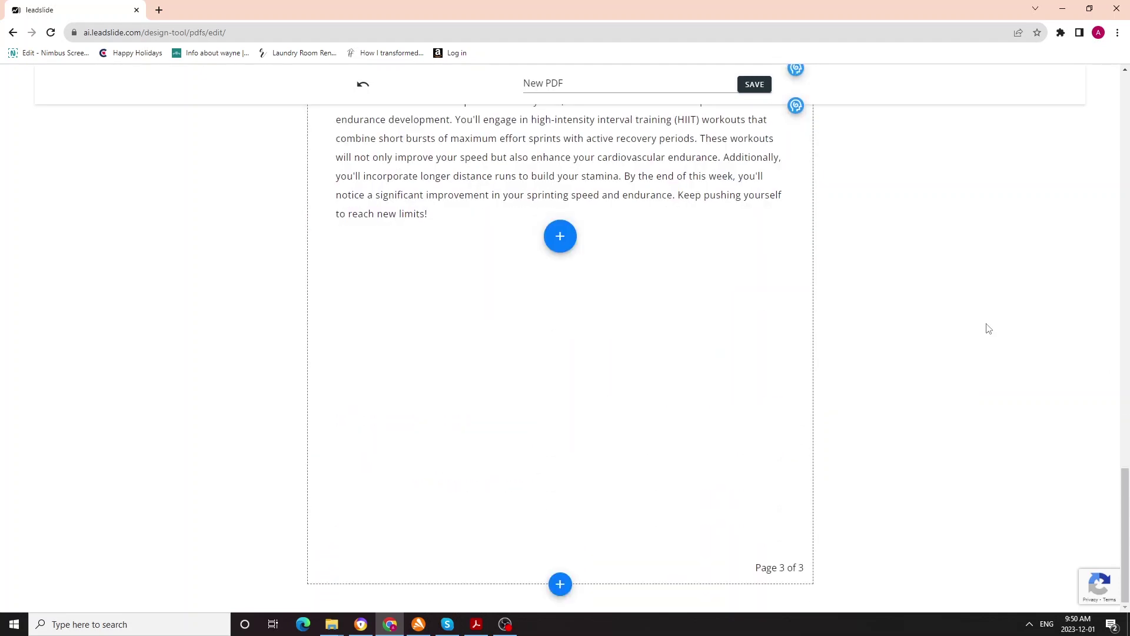
{"action": "scroll", "coordinate": [988, 328], "scroll_direction": "up", "scroll_amount": 20}
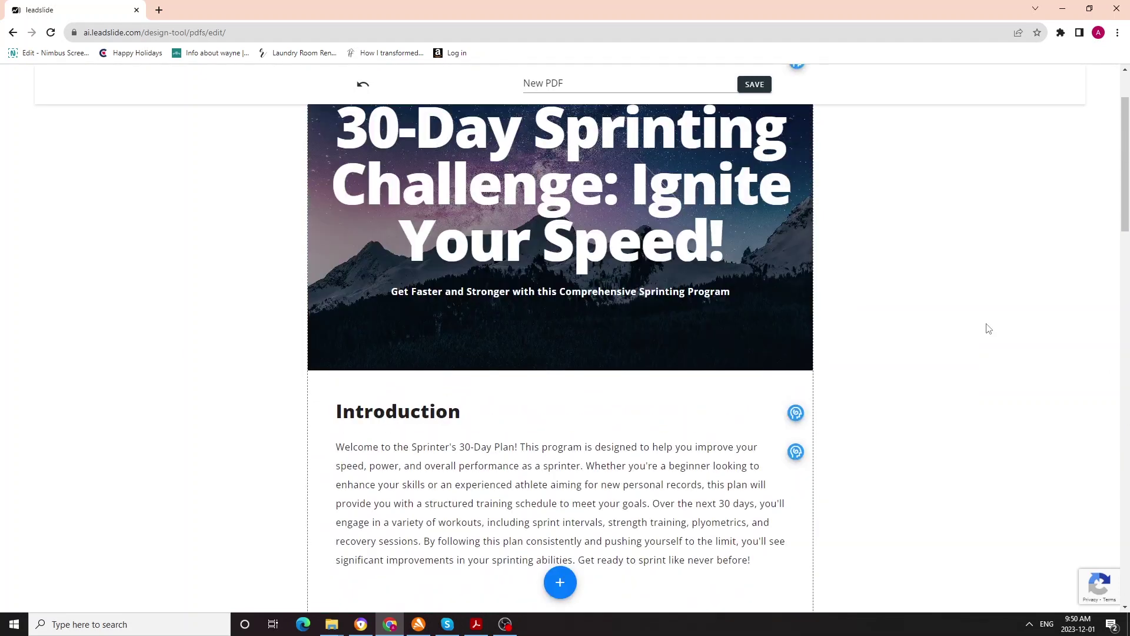
{"action": "scroll", "coordinate": [988, 328], "scroll_direction": "up", "scroll_amount": 2}
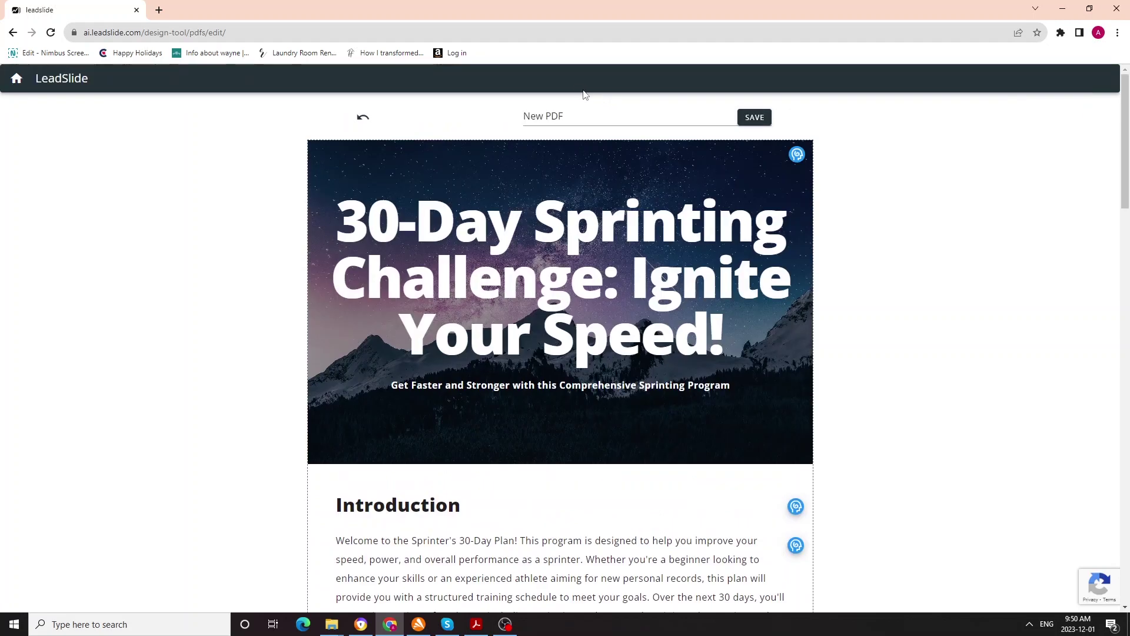
{"action": "left_click", "coordinate": [566, 117]}
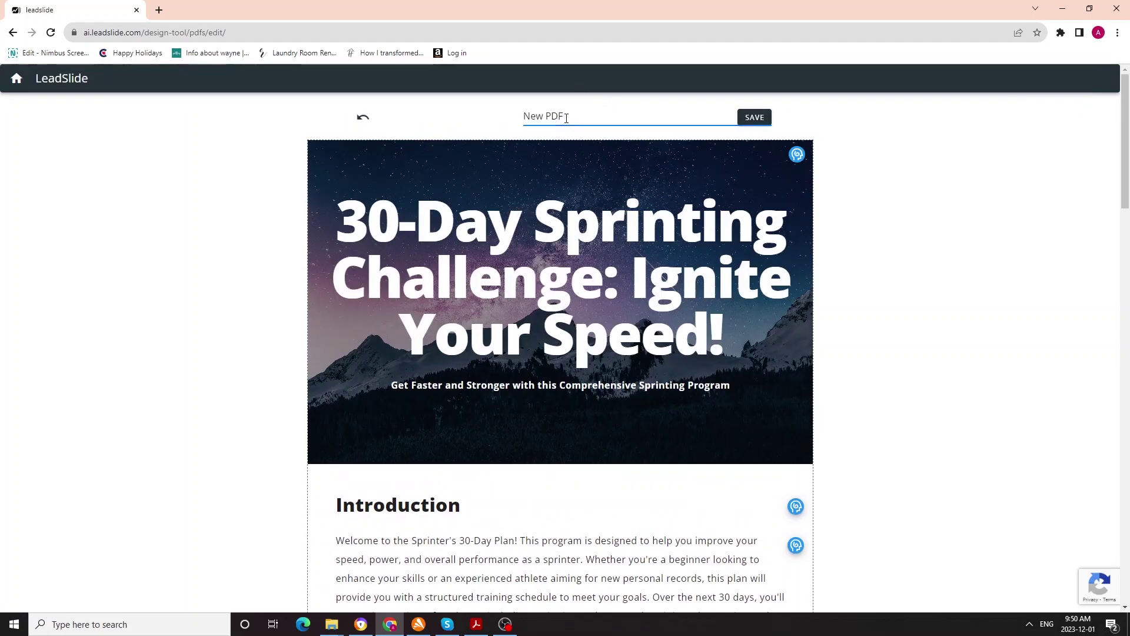
{"action": "key", "text": "BackSpace"}
{"action": "key", "text": "BackSpace"}
{"action": "key", "text": "BackSpace"}
{"action": "key", "text": "BackSpace"}
{"action": "key", "text": "BackSpace"}
{"action": "key", "text": "BackSpace"}
{"action": "key", "text": "BackSpace"}
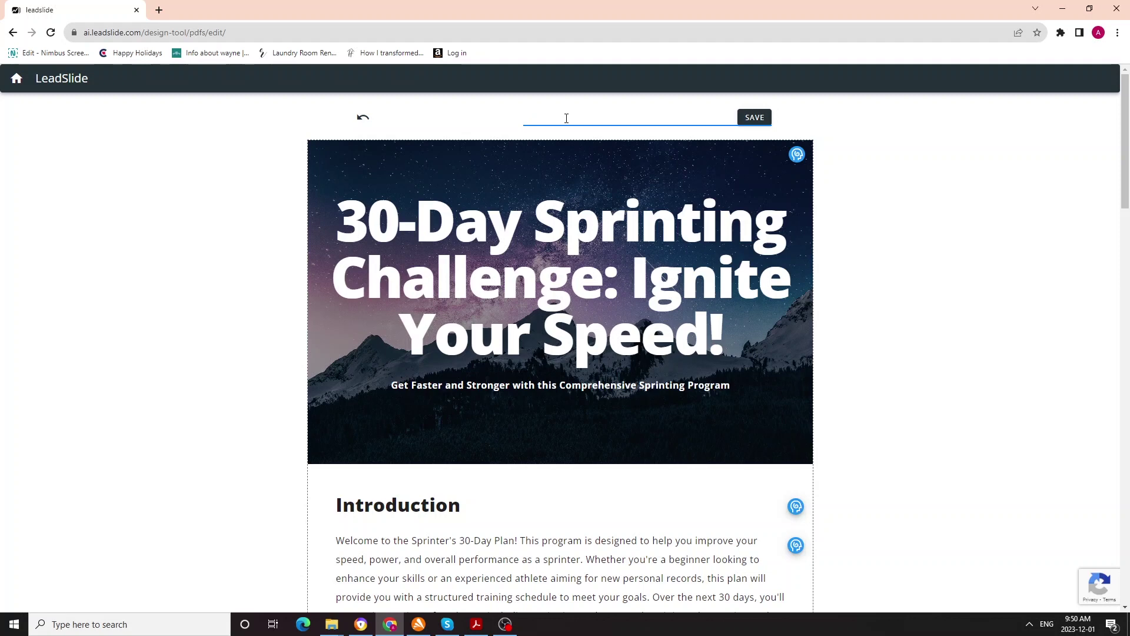
{"action": "type", "text": "30daychallengesprint"}
{"action": "left_click", "coordinate": [756, 117]}
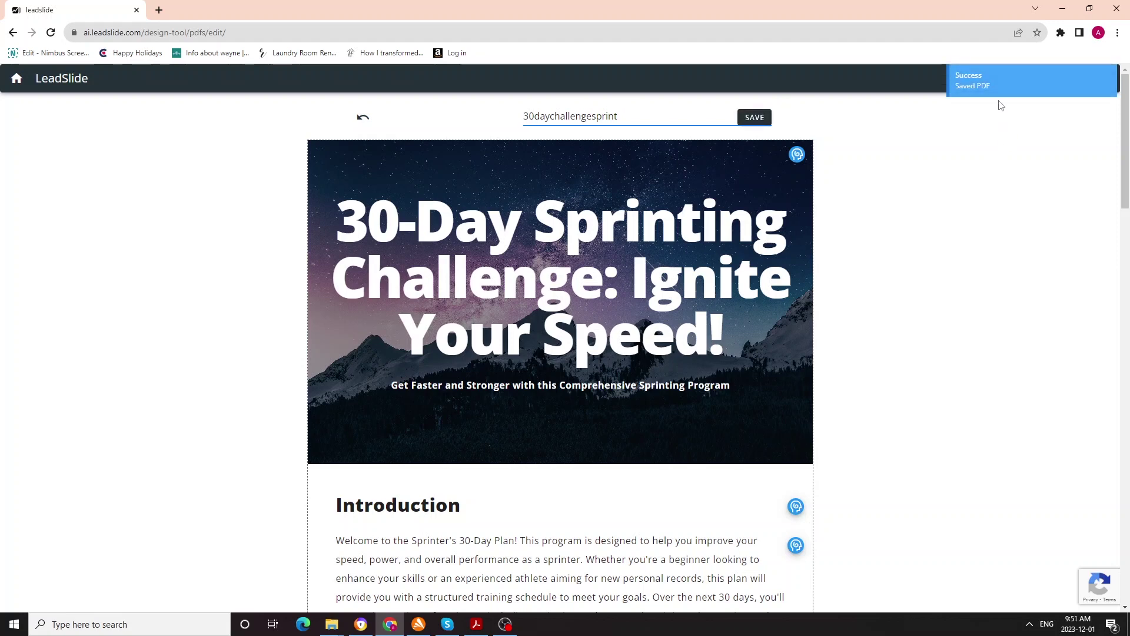
Step: Return to the ebook dashboard, find "30daychallengesprint" on page 3 of the list and open its exported PDF for review
{"action": "left_click", "coordinate": [16, 80]}
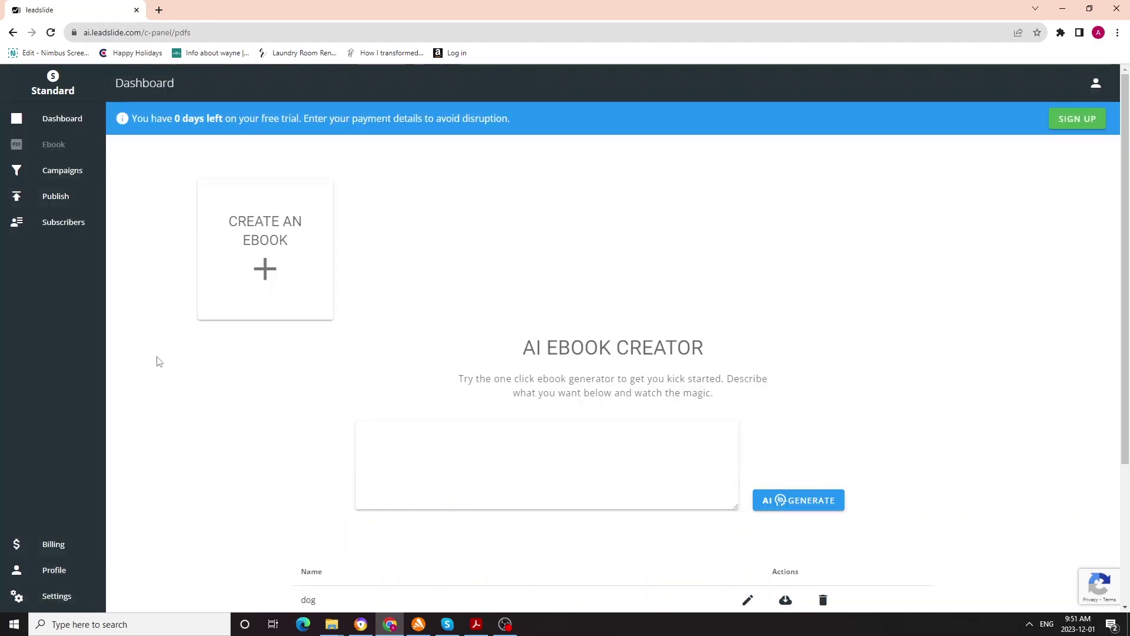
{"action": "scroll", "coordinate": [156, 361], "scroll_direction": "down", "scroll_amount": 4}
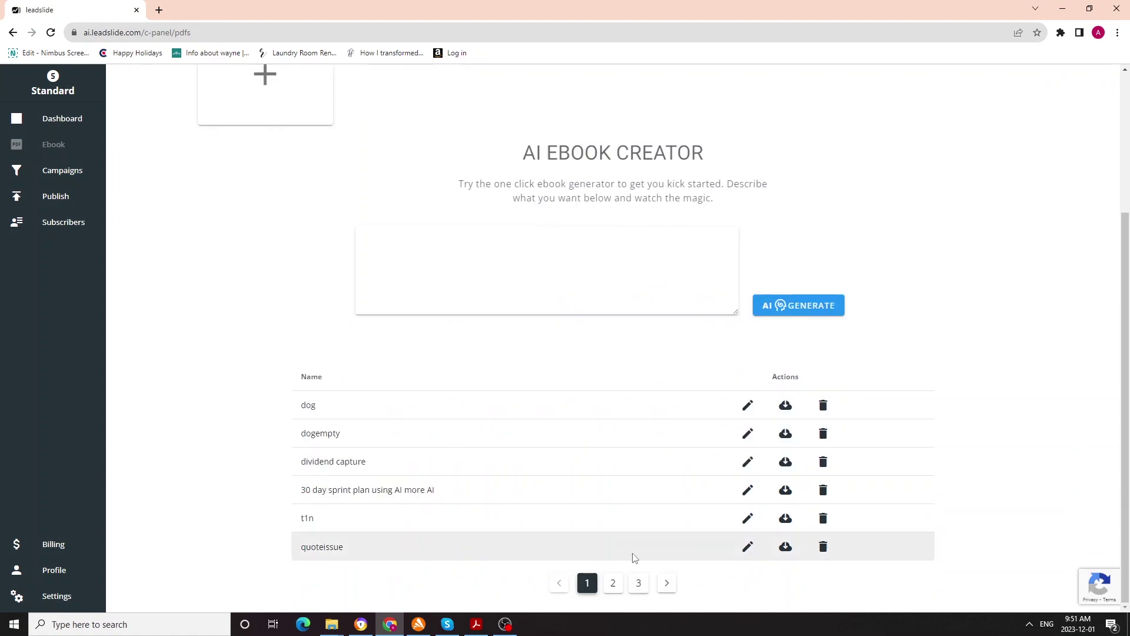
{"action": "left_click", "coordinate": [639, 583]}
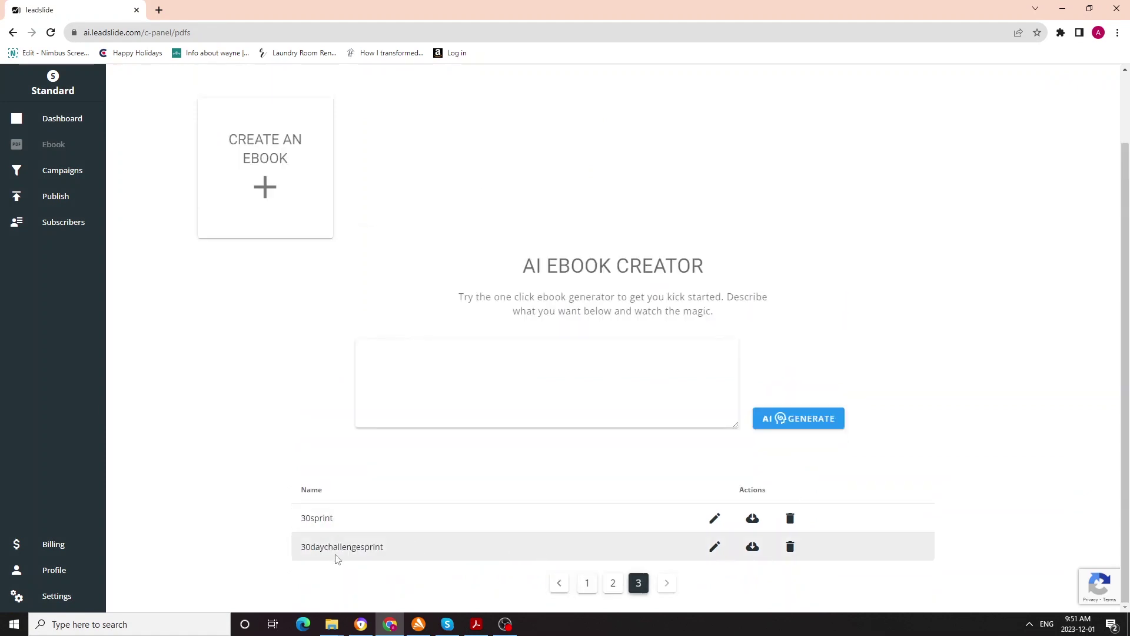
{"action": "left_click", "coordinate": [753, 547]}
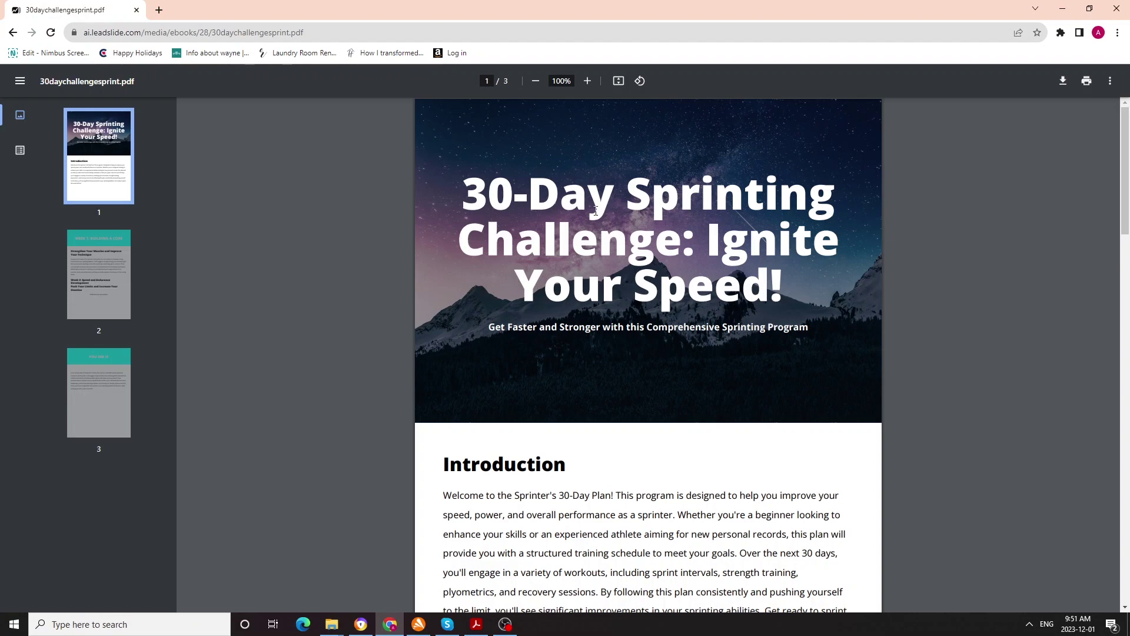
{"action": "left_click_drag", "start_coordinate": [1127, 224], "coordinate": [1093, 231]}
{"action": "scroll", "coordinate": [985, 371], "scroll_direction": "up", "scroll_amount": 5}
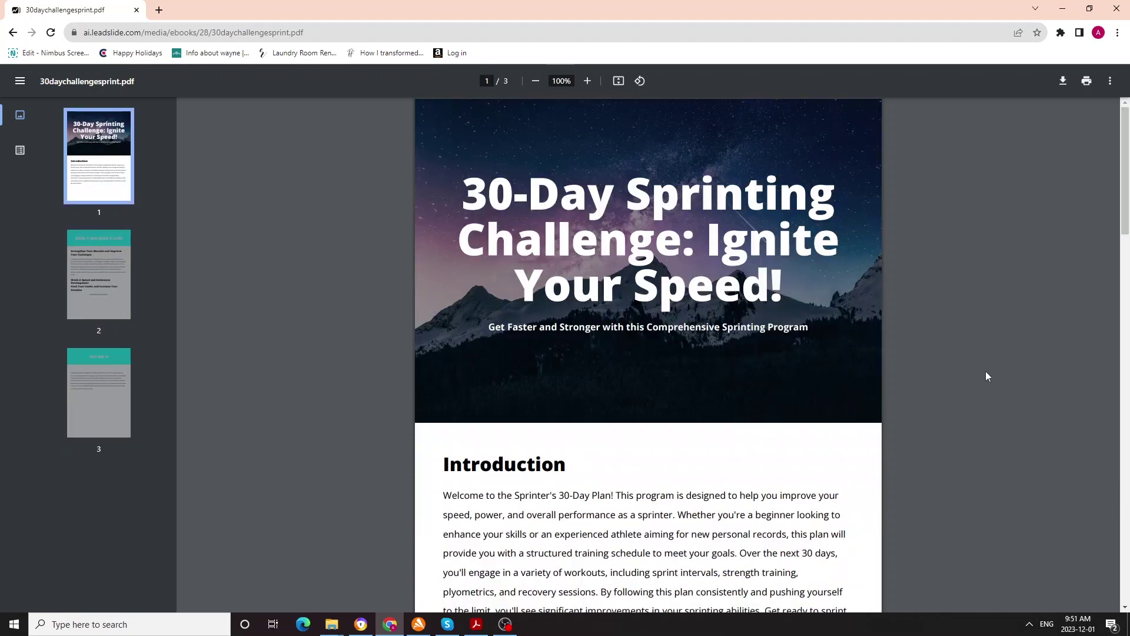